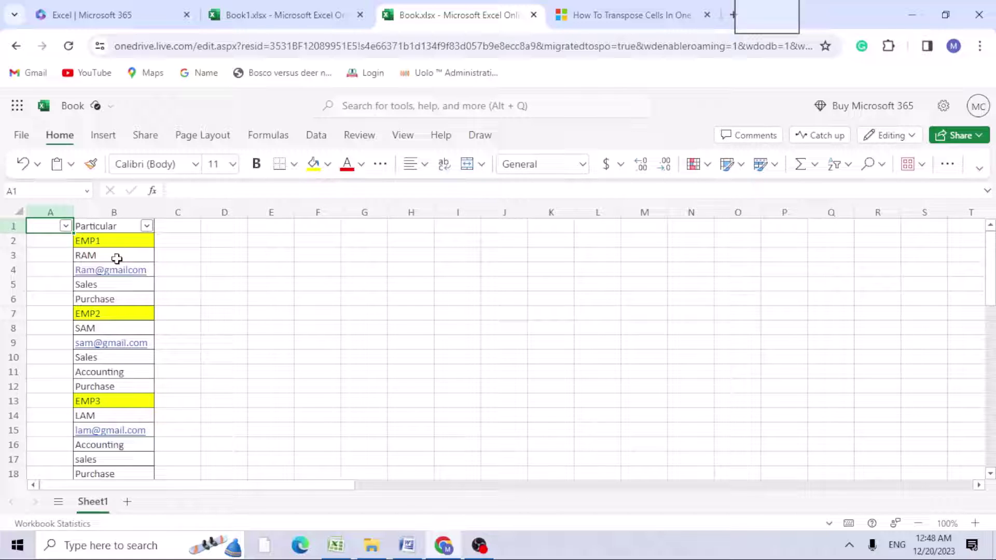
- Review EMP1's and EMP2's detail entries and the row where the reshaped table goes
click(111, 236)
drag(102, 253, 107, 298)
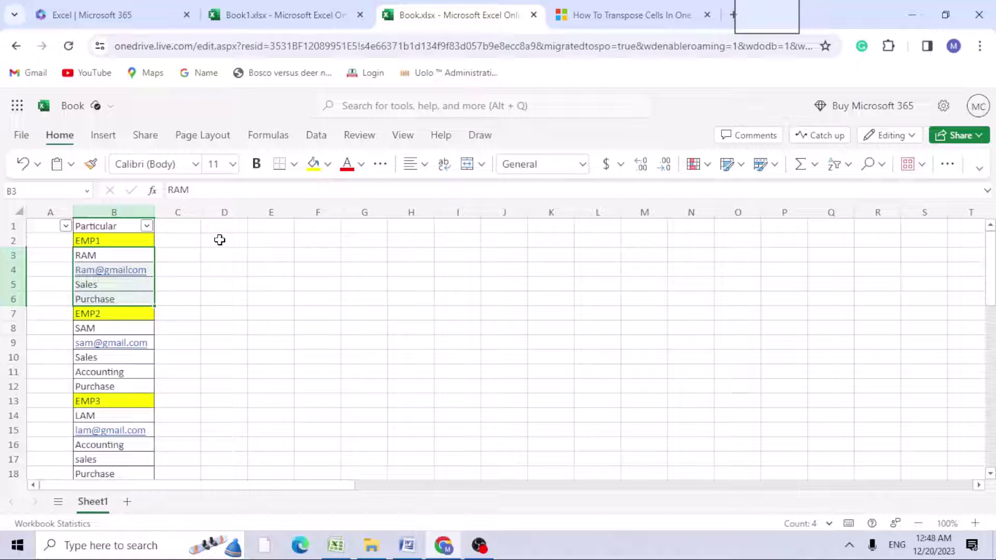
drag(220, 240, 512, 244)
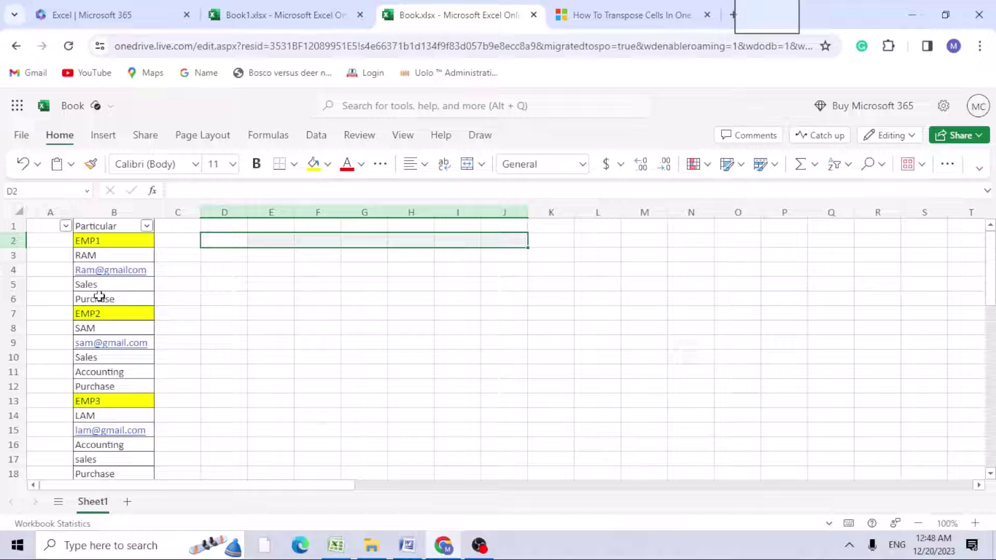
click(109, 247)
click(104, 258)
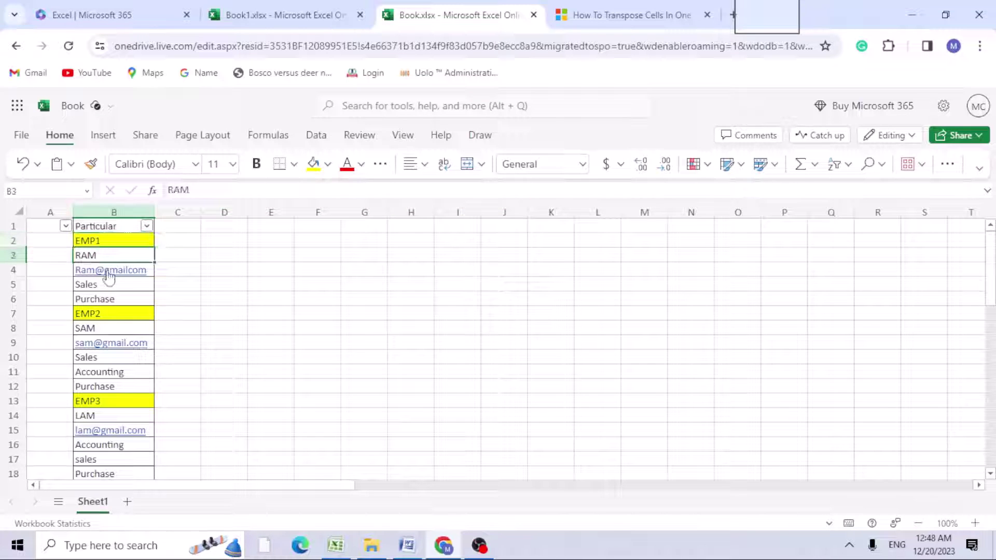
drag(109, 289, 109, 299)
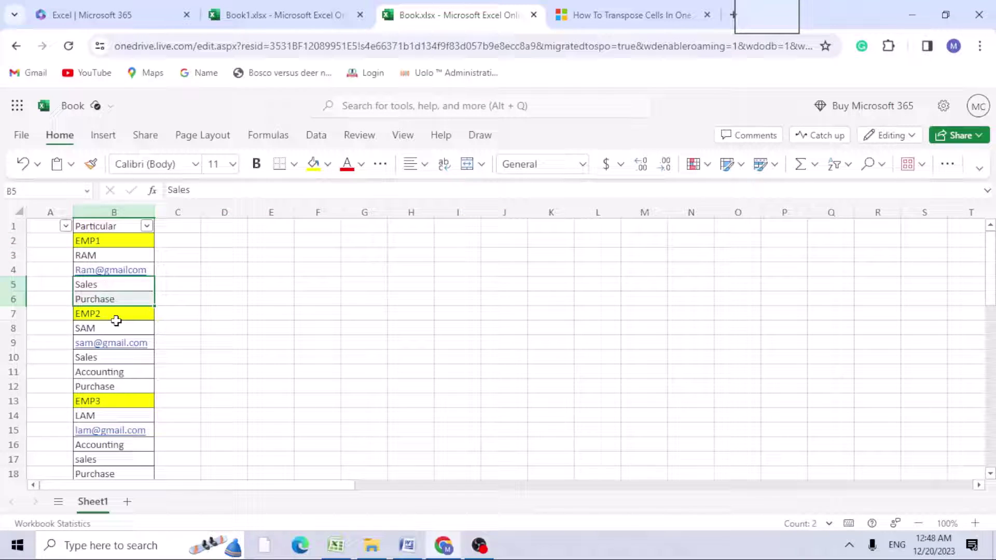
drag(104, 357, 104, 384)
scroll(115, 374, down, 2)
scroll(123, 363, up, 2)
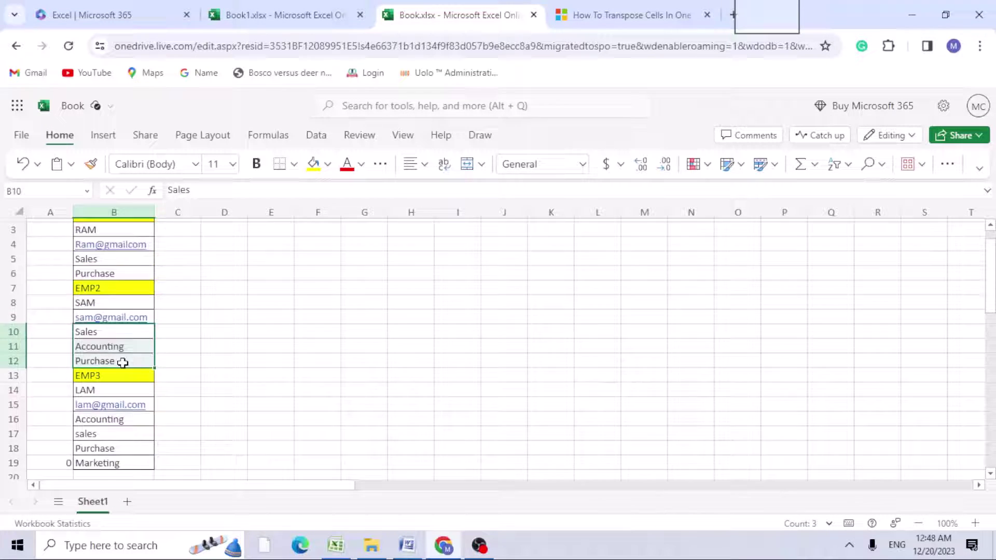
click(224, 241)
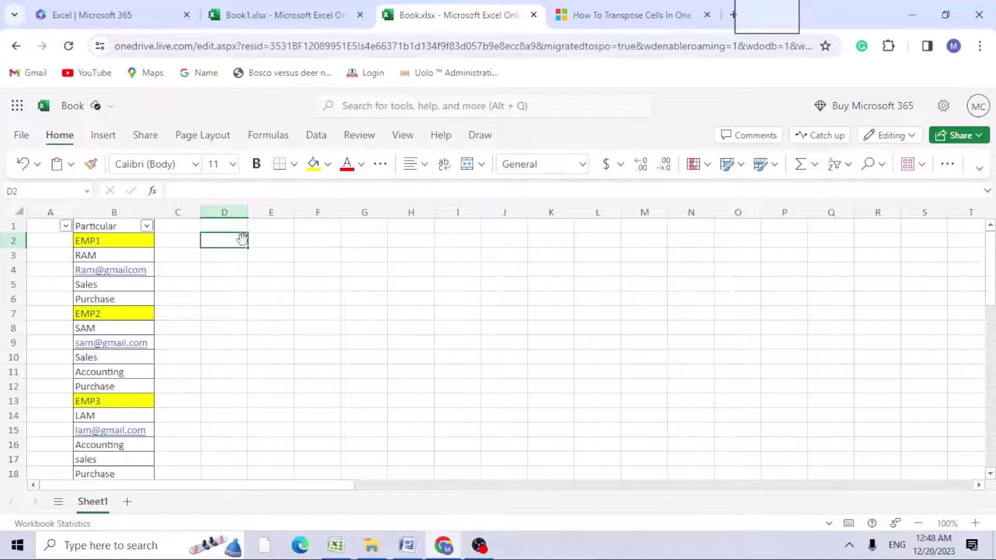
drag(267, 240, 566, 243)
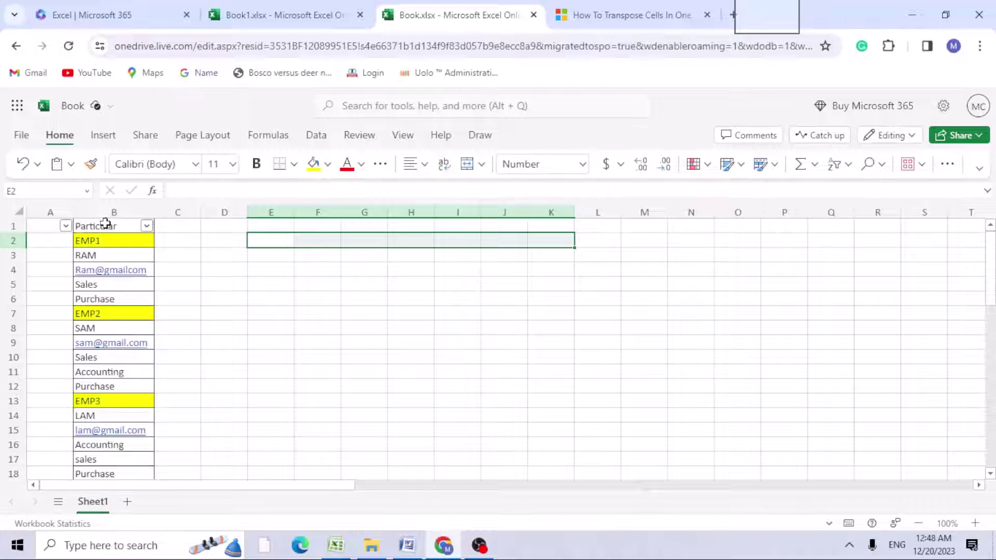
- Enter the header MAT in cell A1
click(51, 229)
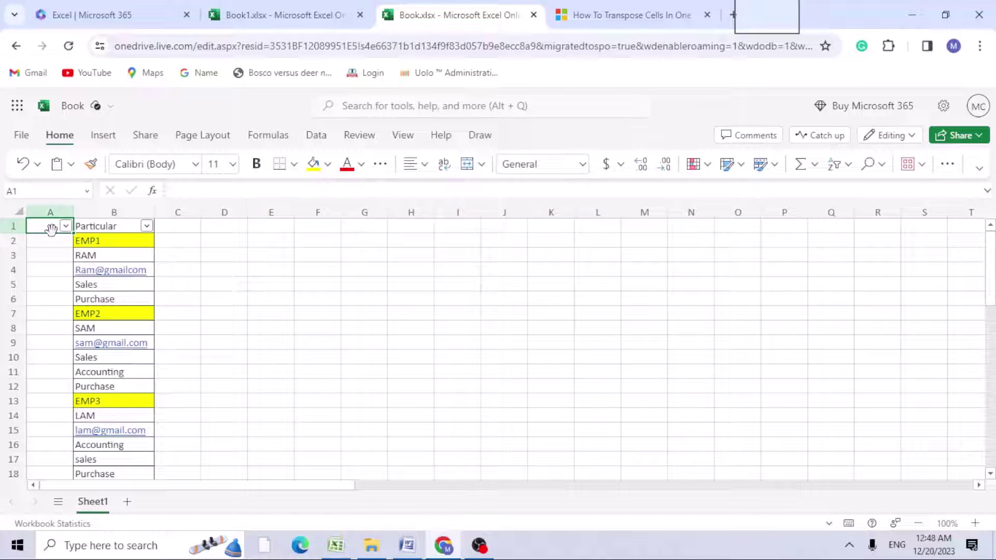
text(MAT)
key(Return)
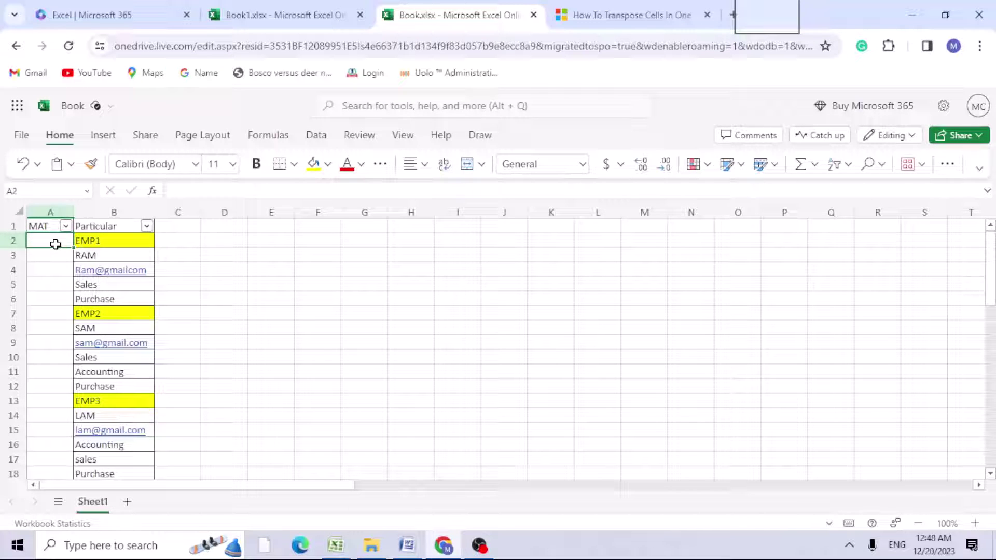
- Filter the Particular column to show only values containing EMP
key(Up)
key(Right)
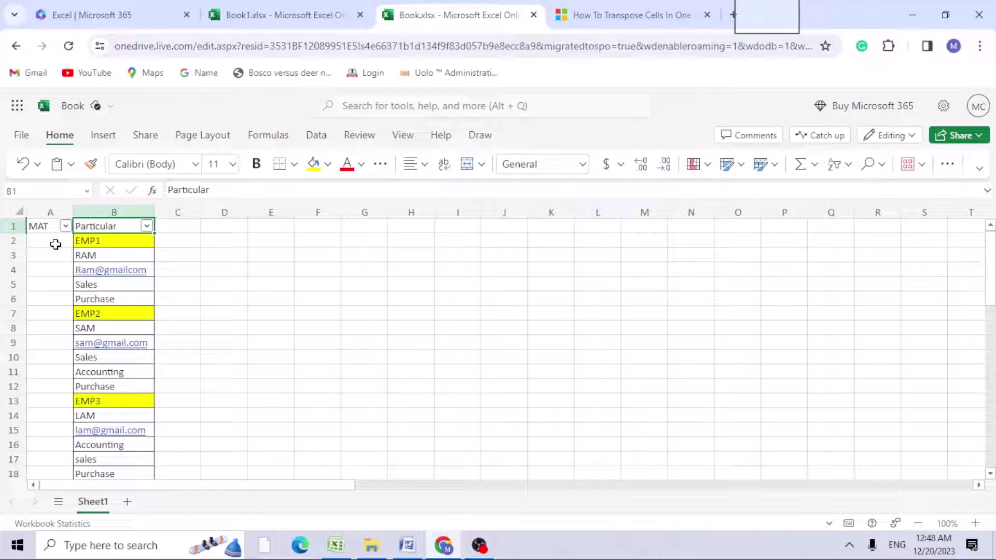
key(alt+Down)
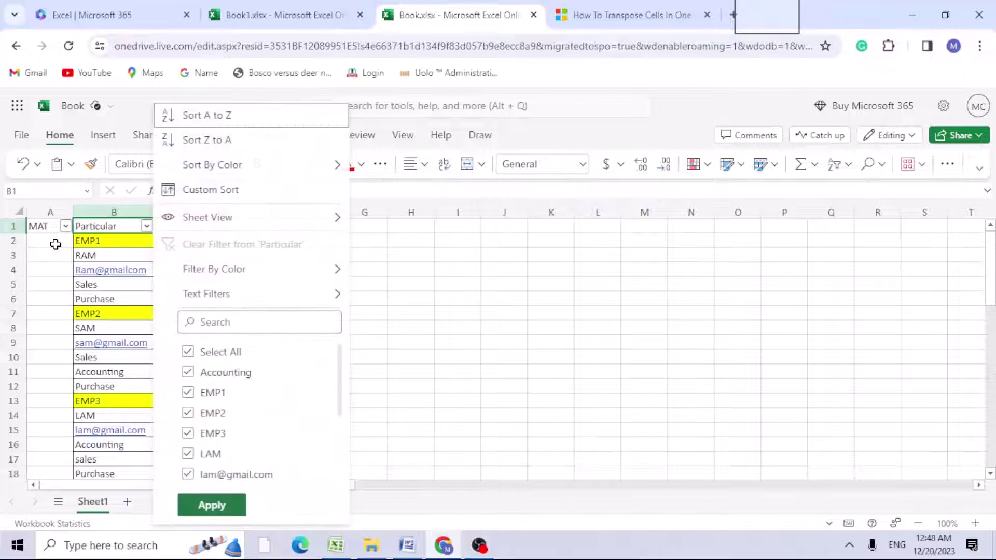
click(203, 326)
text(MAT)
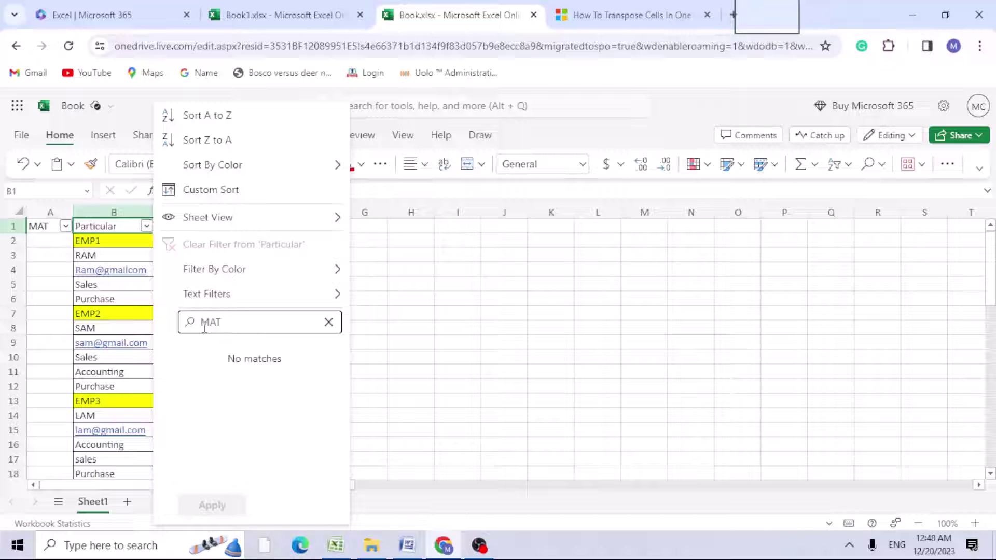
key(BackSpace)
key(BackSpace)
key(BackSpace)
text(EMP)
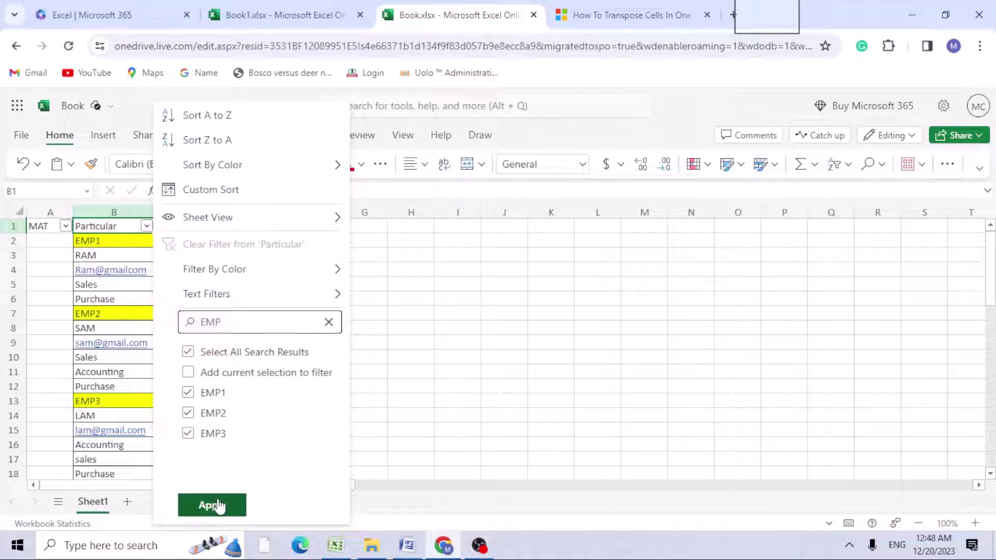
click(218, 504)
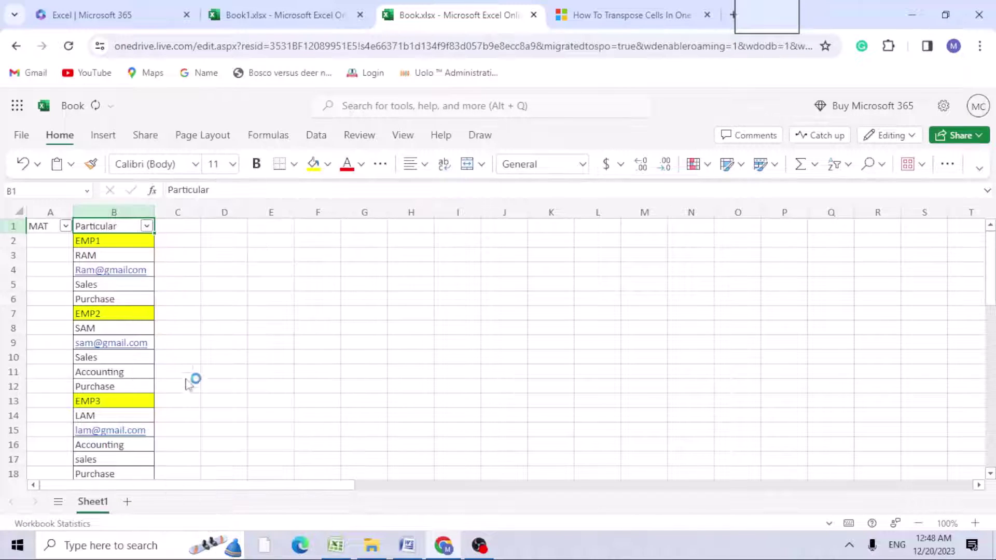
- Enter =B2 in A2 and paste it into the visible EMP2 and EMP3 rows
click(63, 245)
text(=)
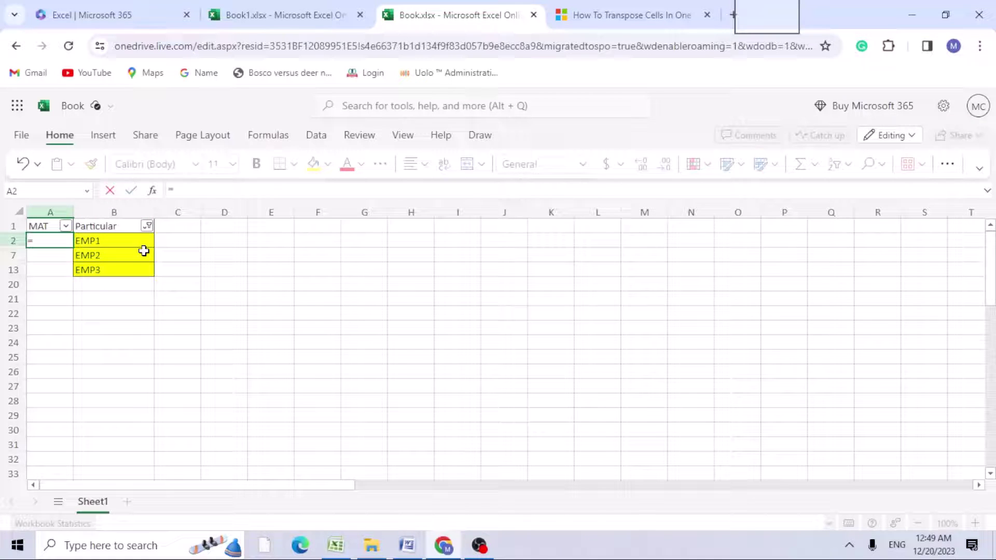
key(Right)
key(Return)
key(Up)
key(ctrl+c)
key(Down)
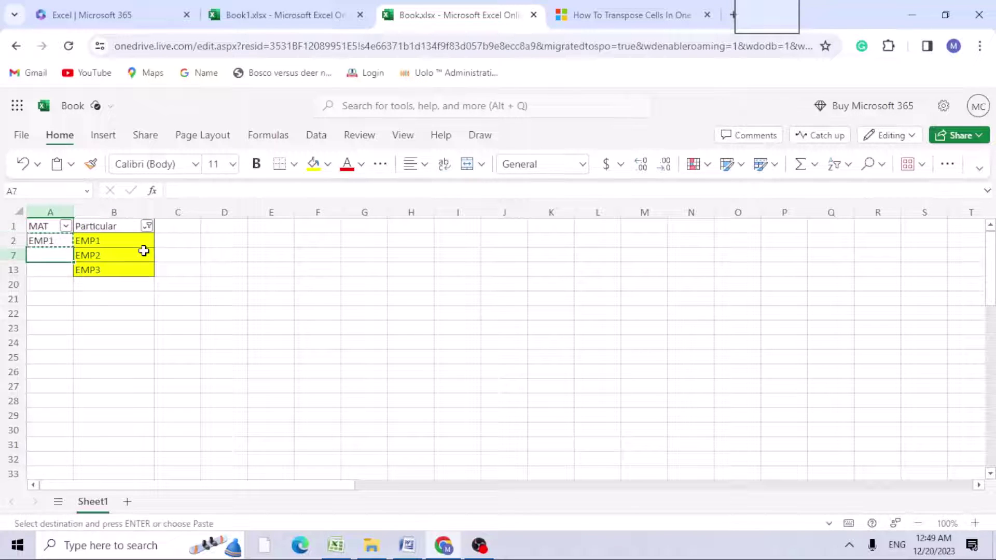
key(shift+Down)
key(ctrl+v)
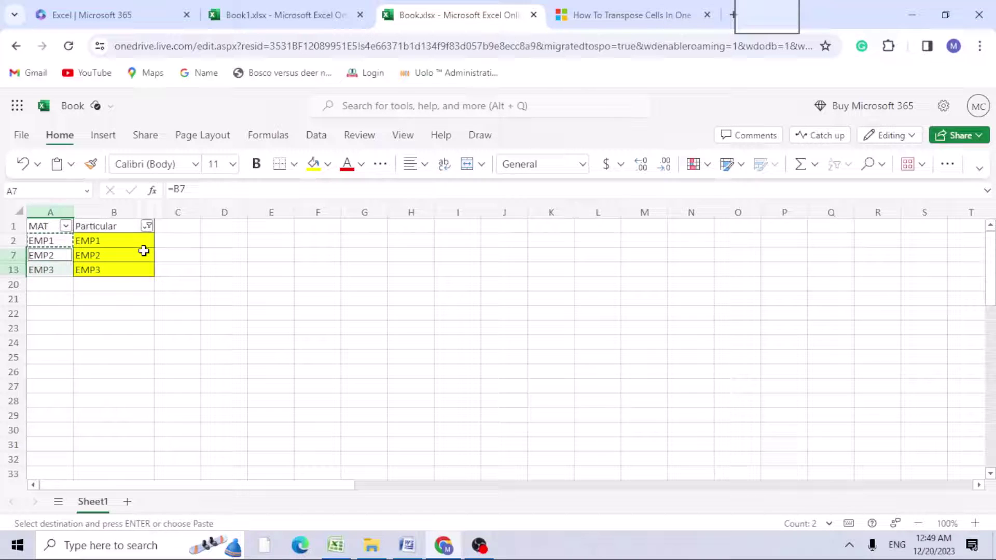
- Return to A1 and bring up the Particular column's filter options
key(Right)
key(Left)
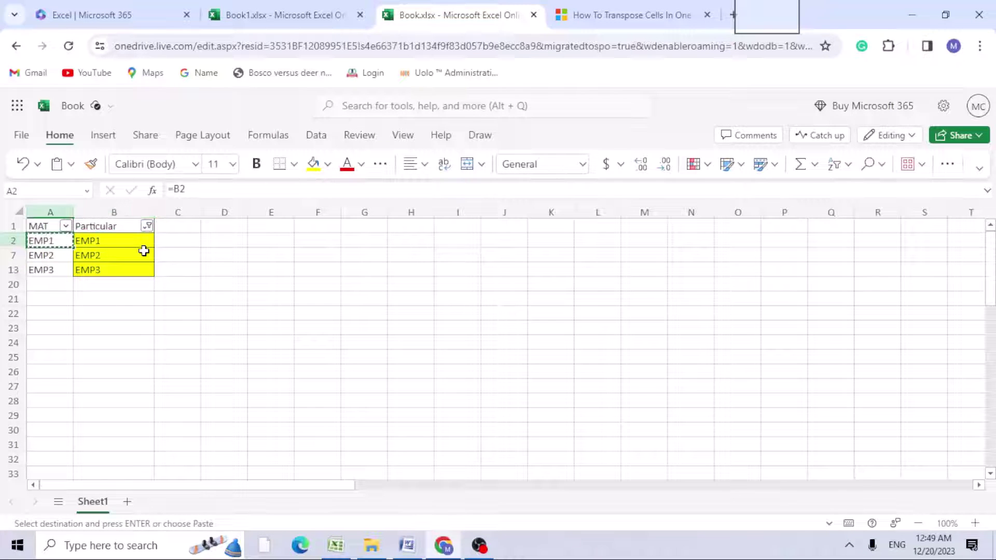
key(Up)
key(ctrl+l)
text(FS)
key(Escape)
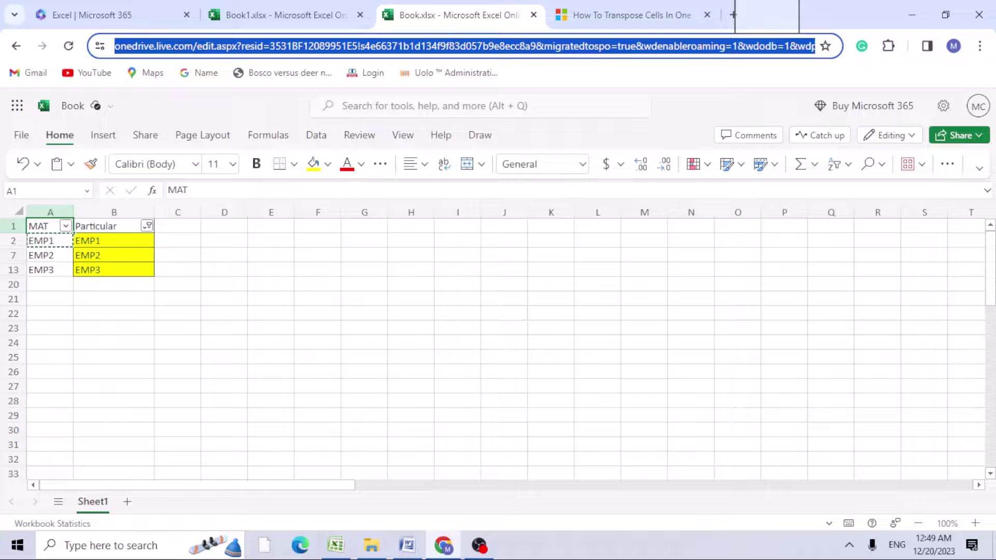
click(148, 226)
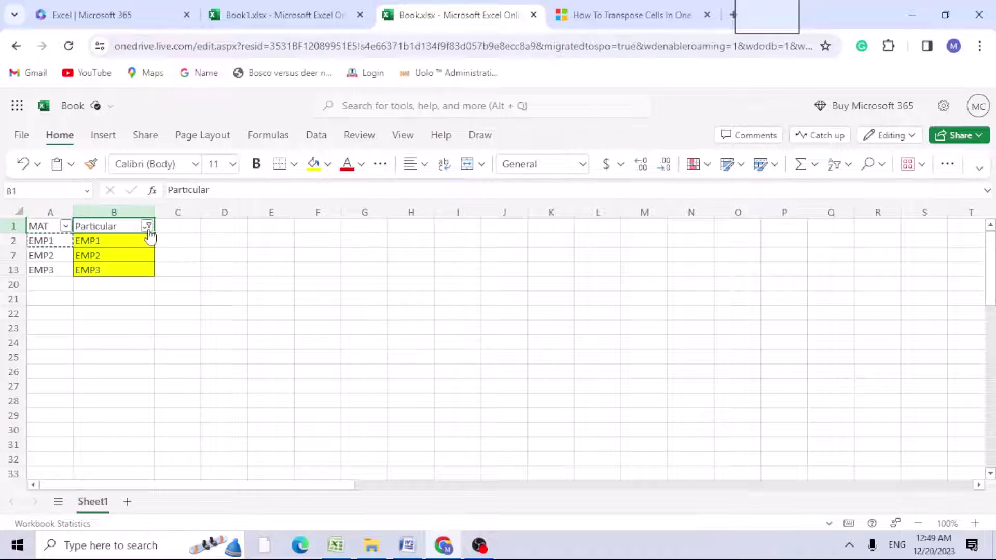
- Clear the Particular filter and set up a formula in A3 that copies the code above
click(210, 253)
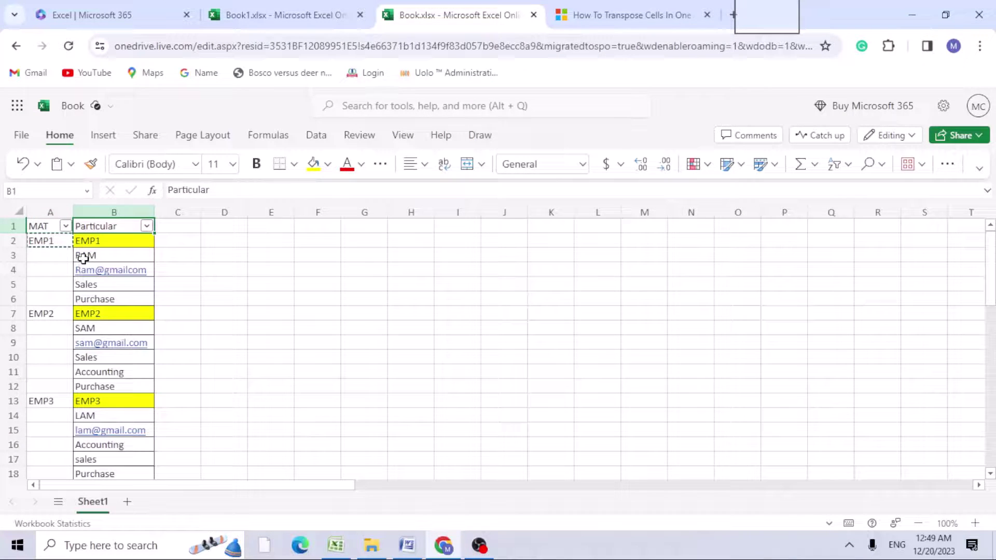
click(48, 245)
click(51, 255)
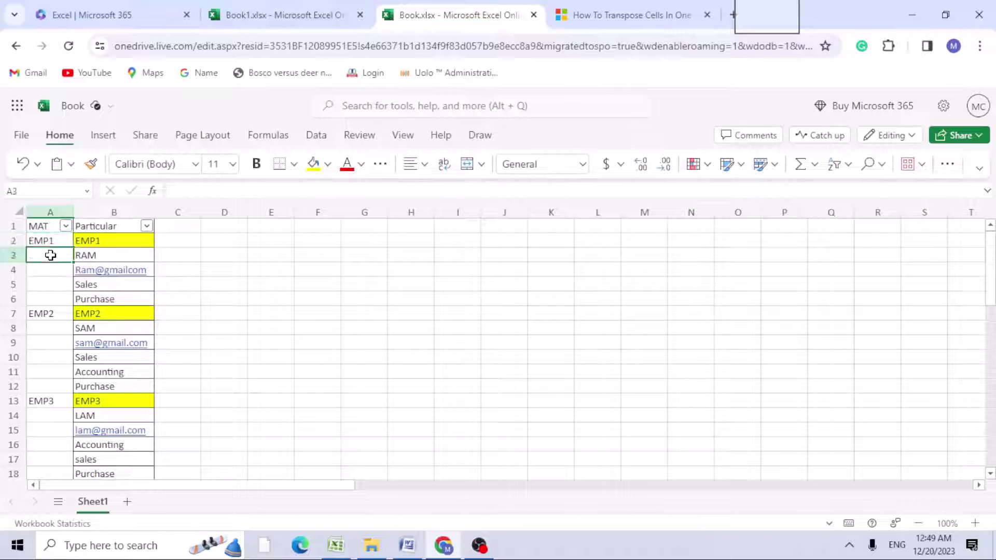
text(=)
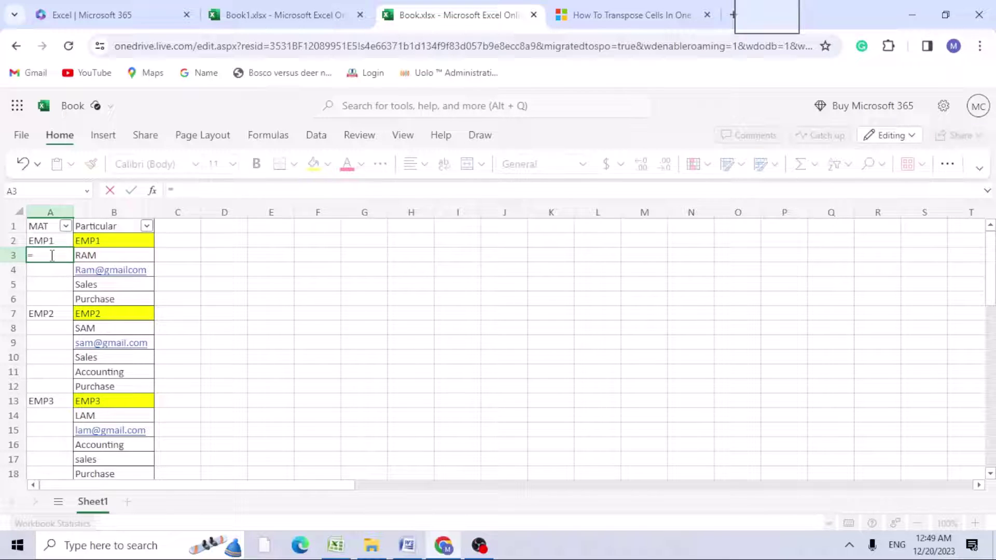
key(ctrl+Return)
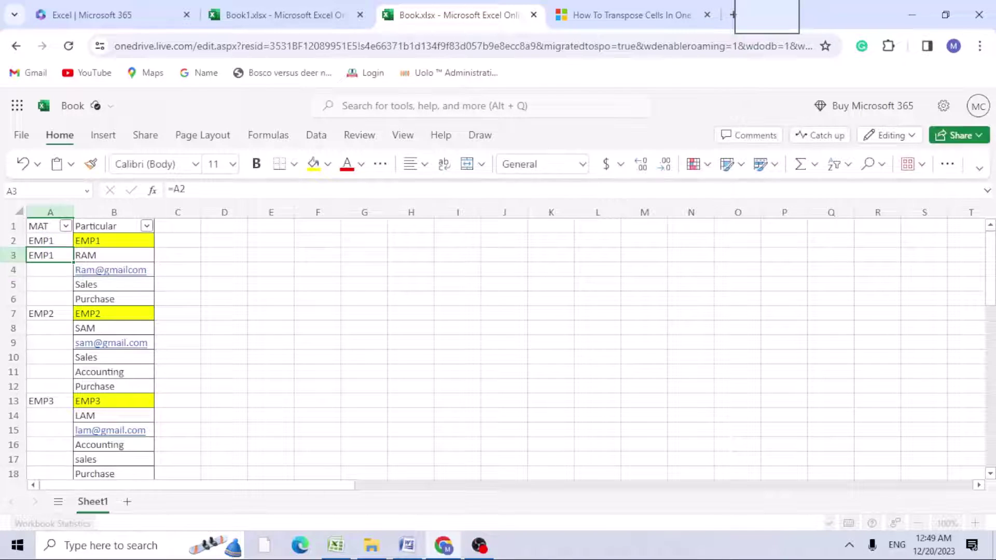
key(ctrl+c)
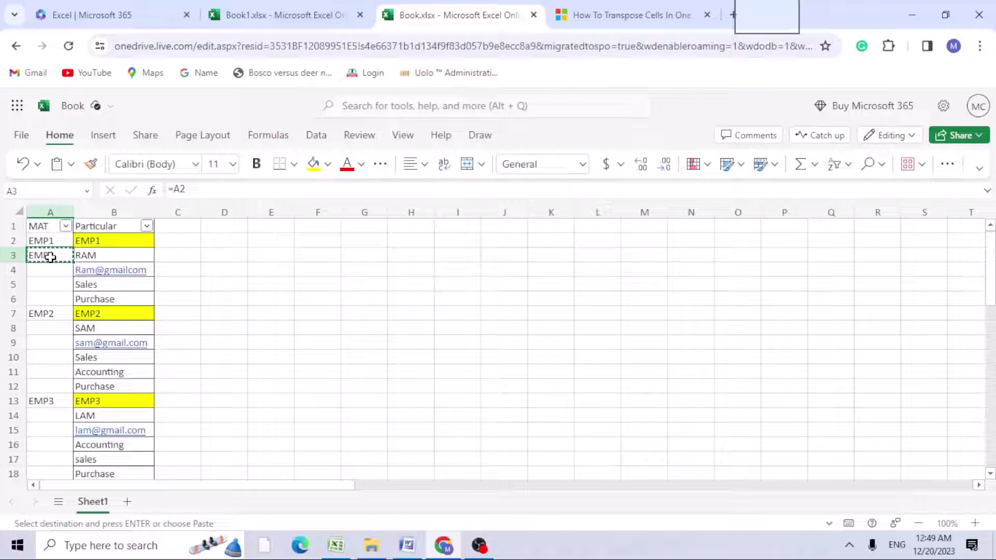
drag(45, 298, 44, 240)
click(48, 258)
double_click(51, 257)
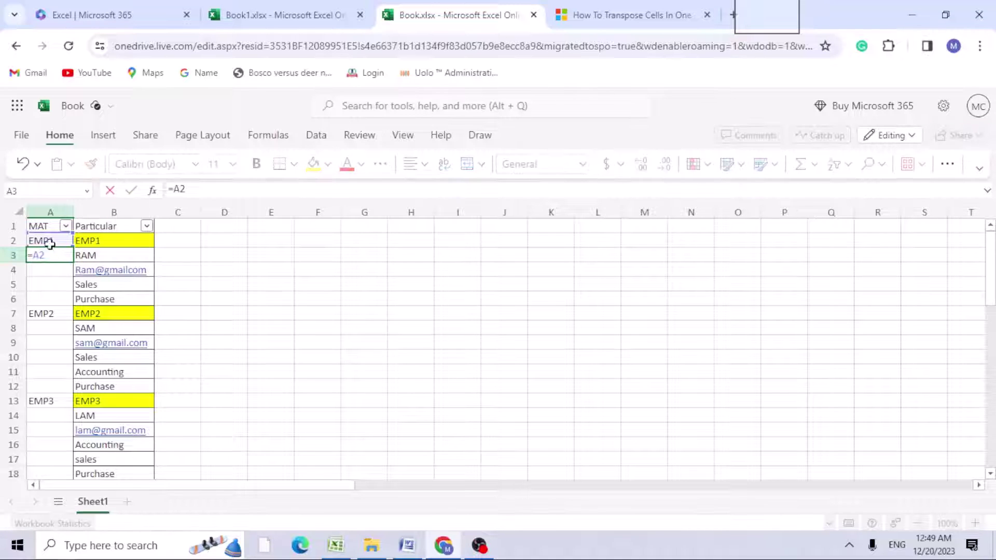
key(Escape)
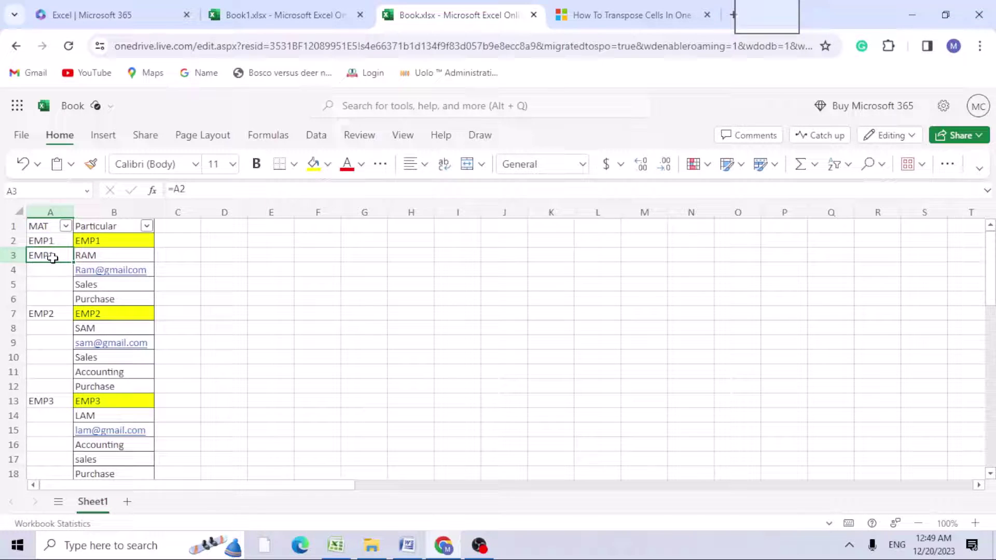
key(ctrl+c)
- Filter the MAT column to show only blank cells
click(51, 239)
click(65, 226)
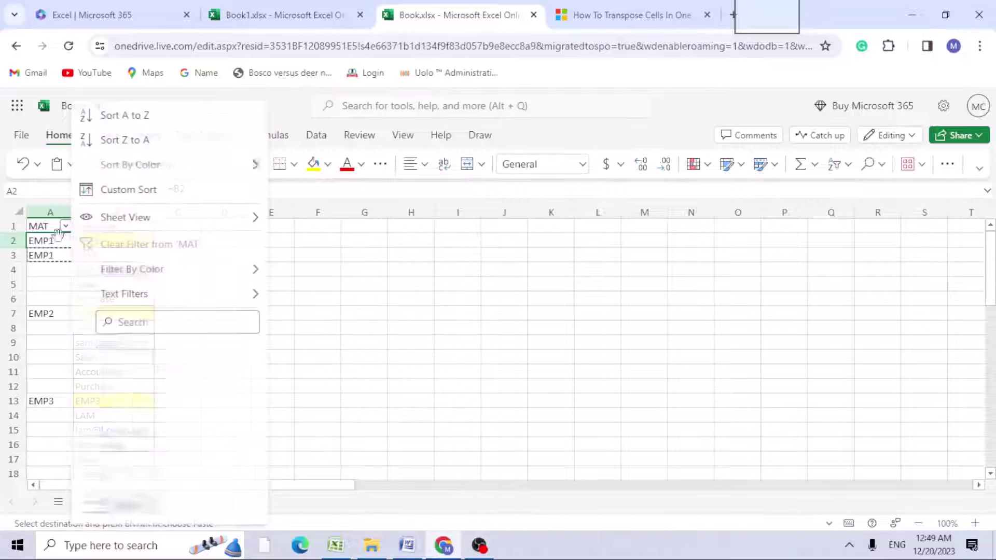
click(107, 352)
click(136, 372)
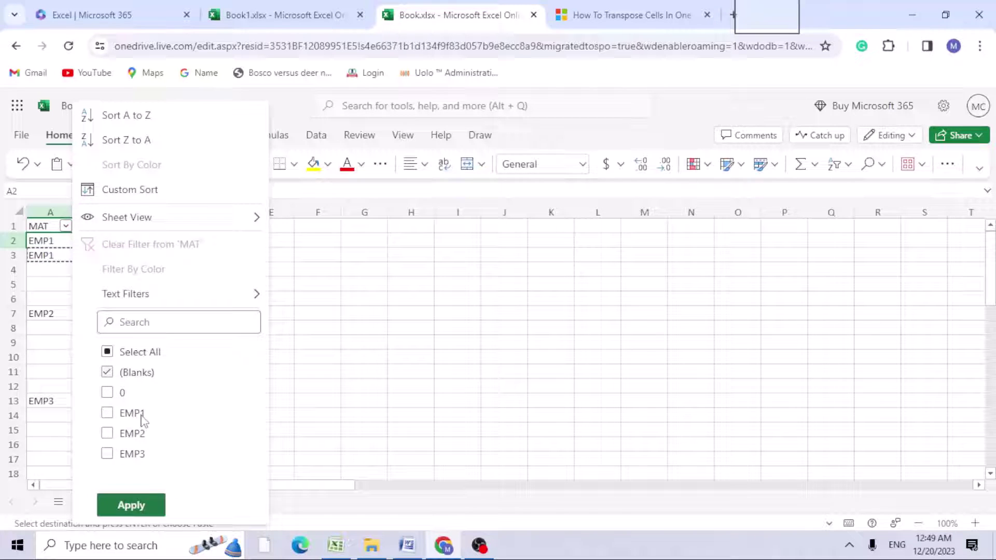
click(131, 505)
- Fill all visible blank MAT cells with =A3, then clear the MAT filter
drag(48, 246, 51, 409)
text(=A3)
key(ctrl+Return)
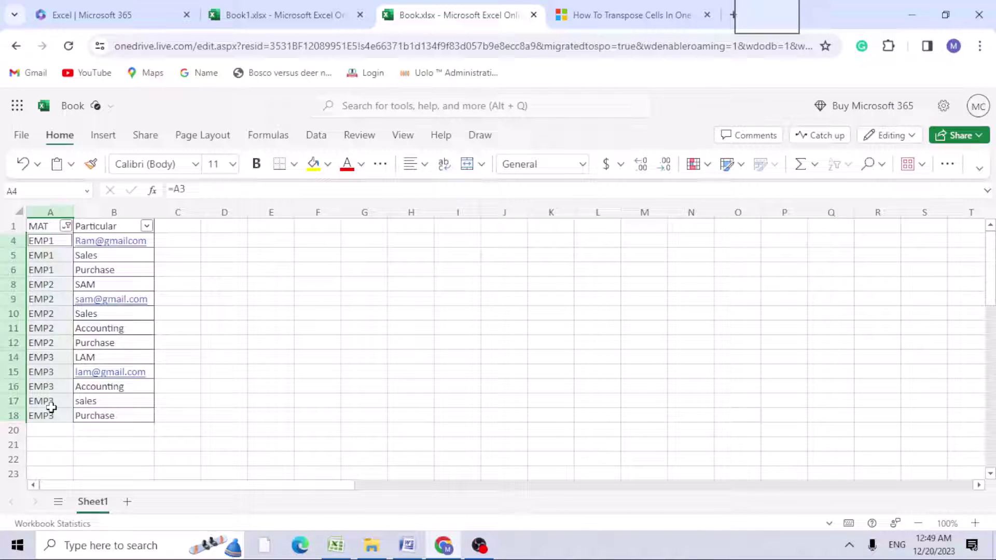
click(66, 226)
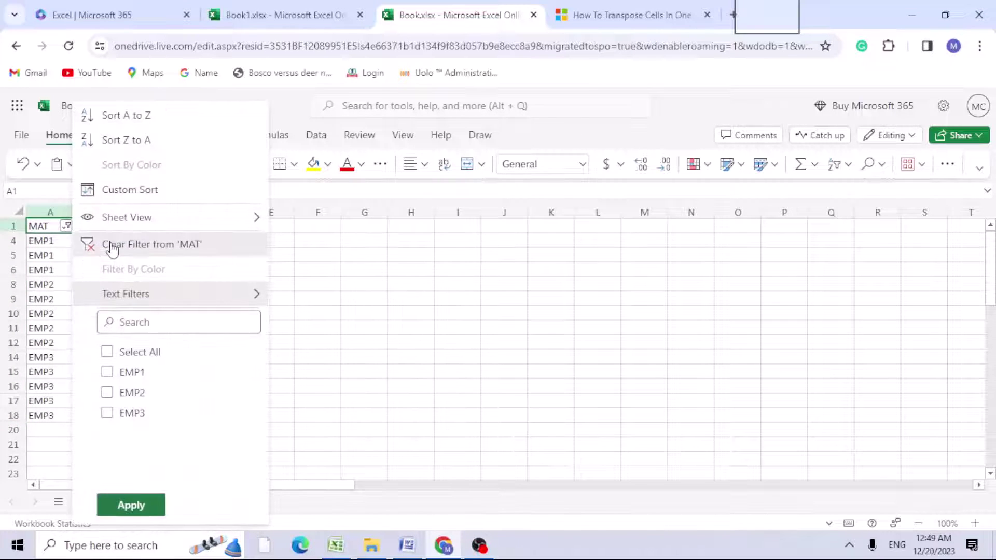
click(117, 245)
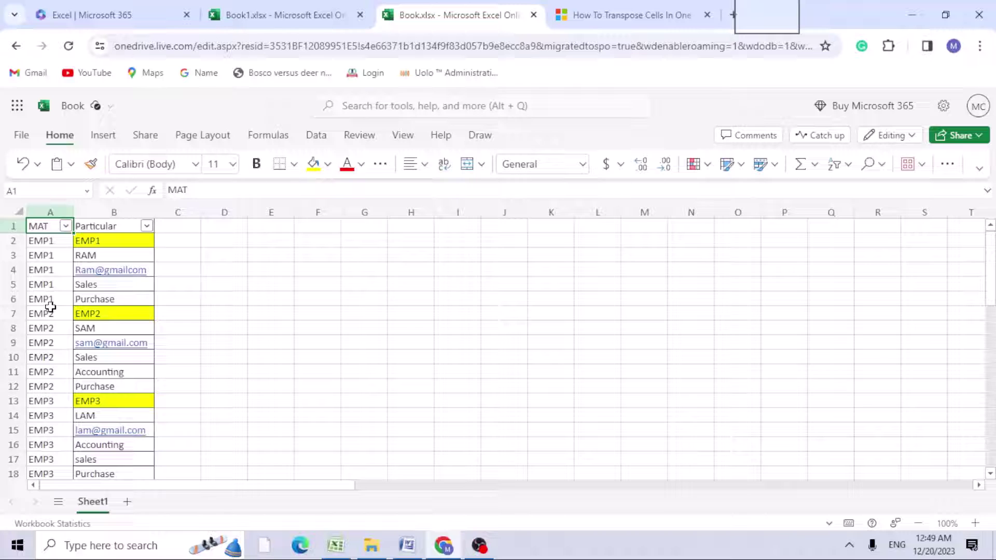
- Review the EMP1 and EMP2 row blocks in column A
drag(54, 299, 52, 247)
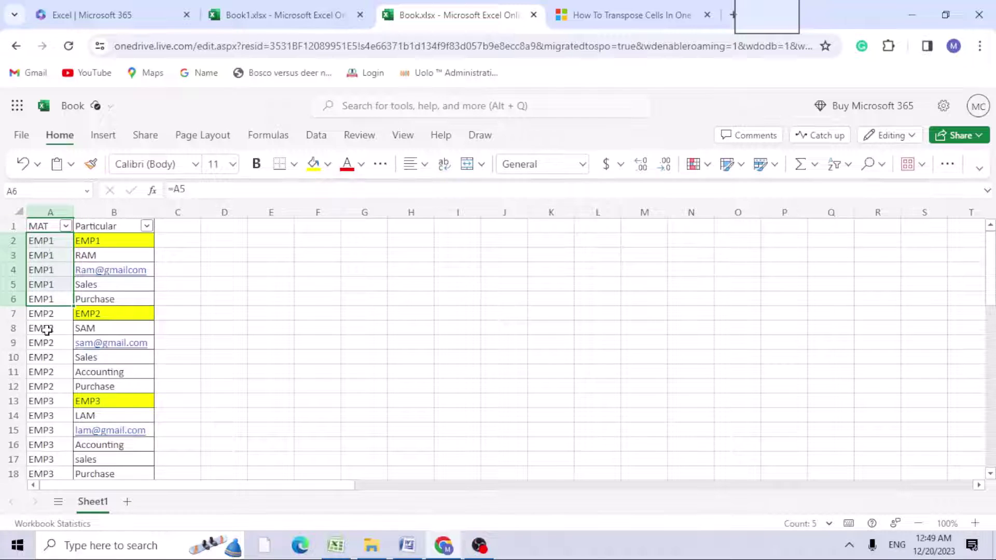
click(78, 314)
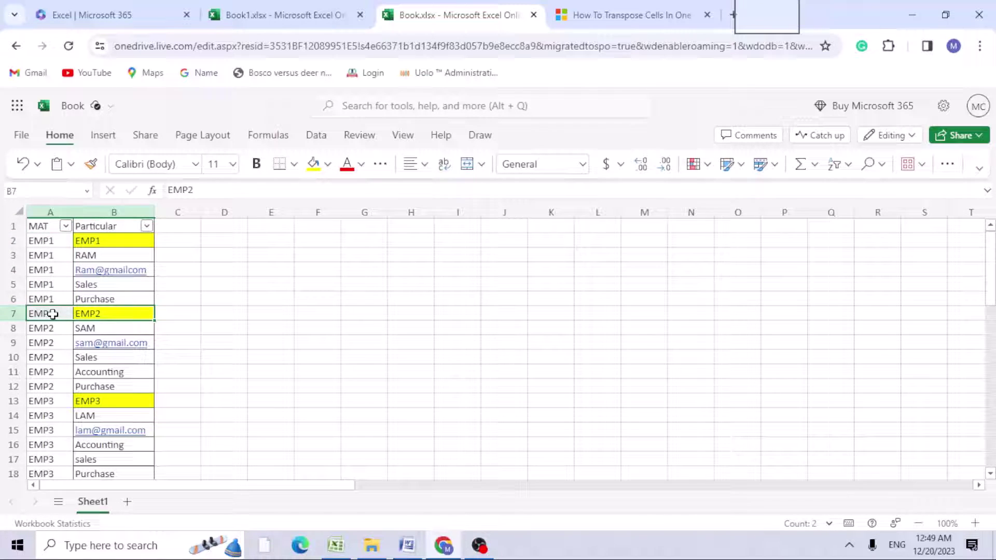
drag(49, 314, 47, 470)
scroll(51, 455, down, 1)
scroll(52, 454, up, 1)
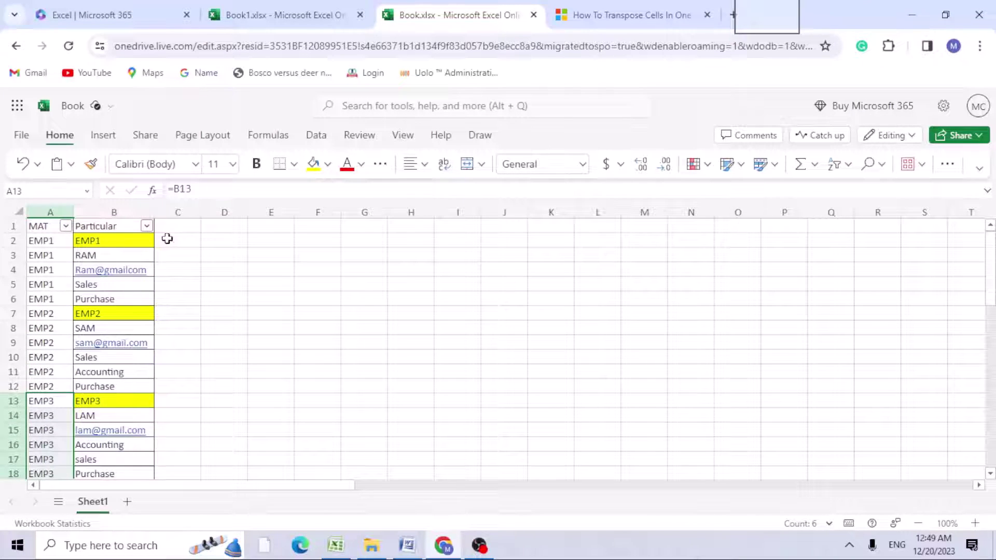
- Enter =UNIQUE($A$2:$A$19) in D2 to list EMP1, EMP2 and EMP3
click(217, 238)
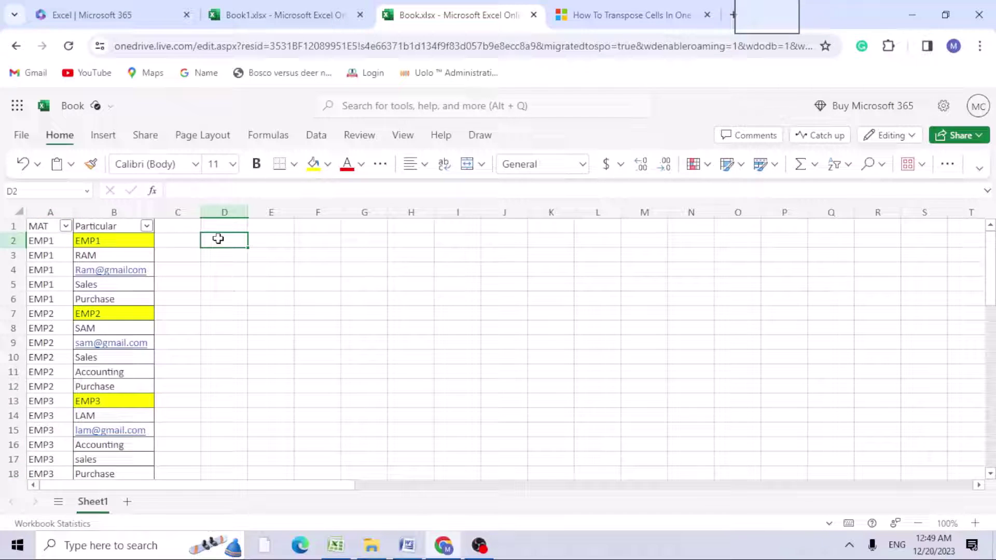
text(=)
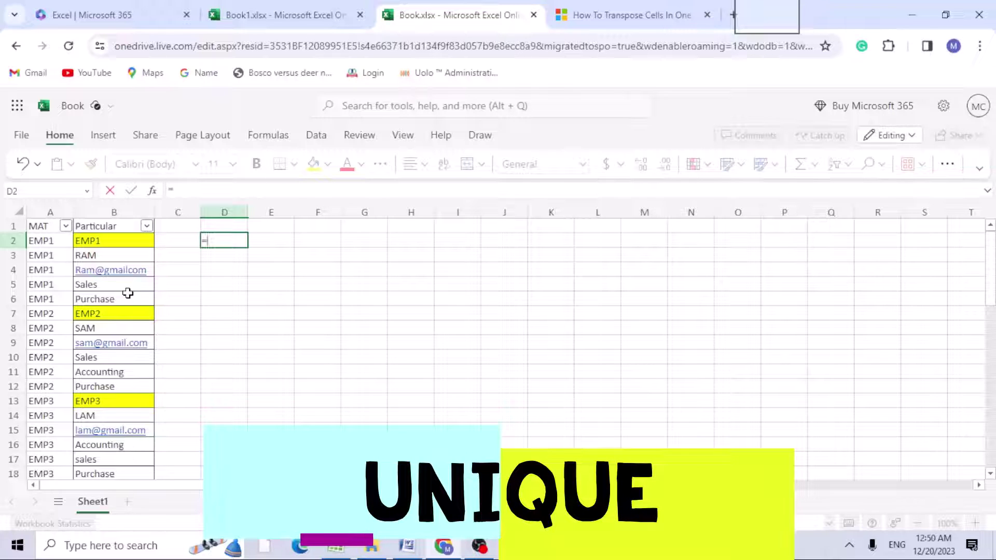
text(UNI)
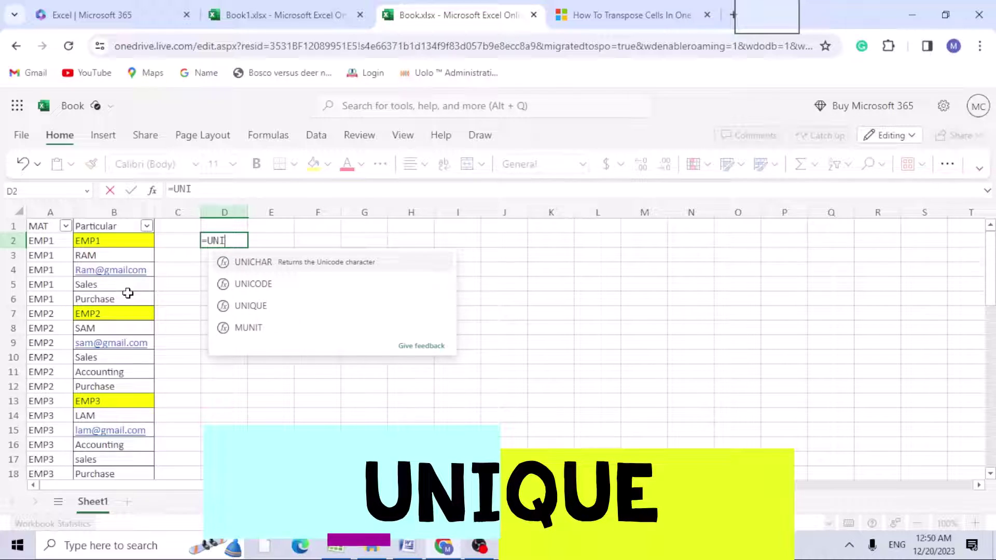
text(QUE()
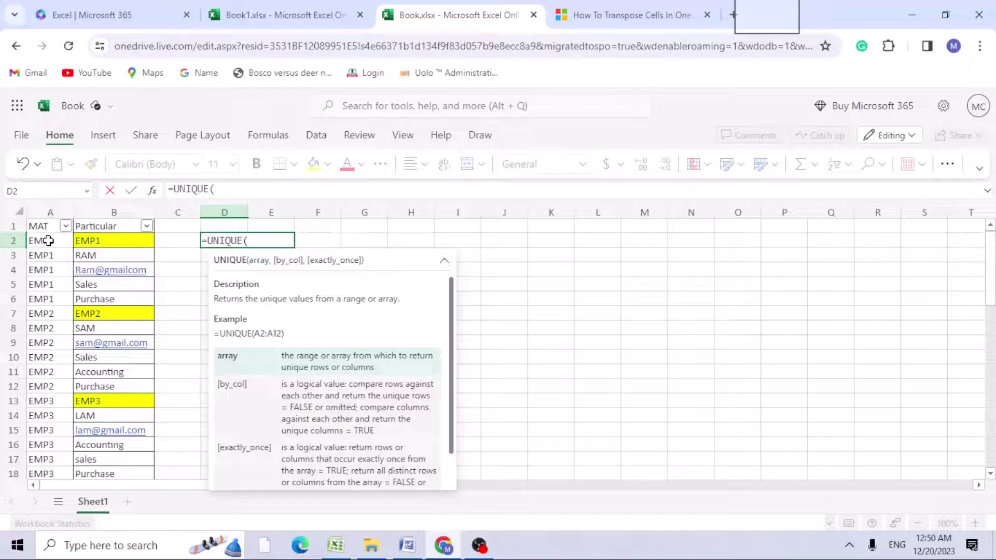
drag(48, 241, 54, 326)
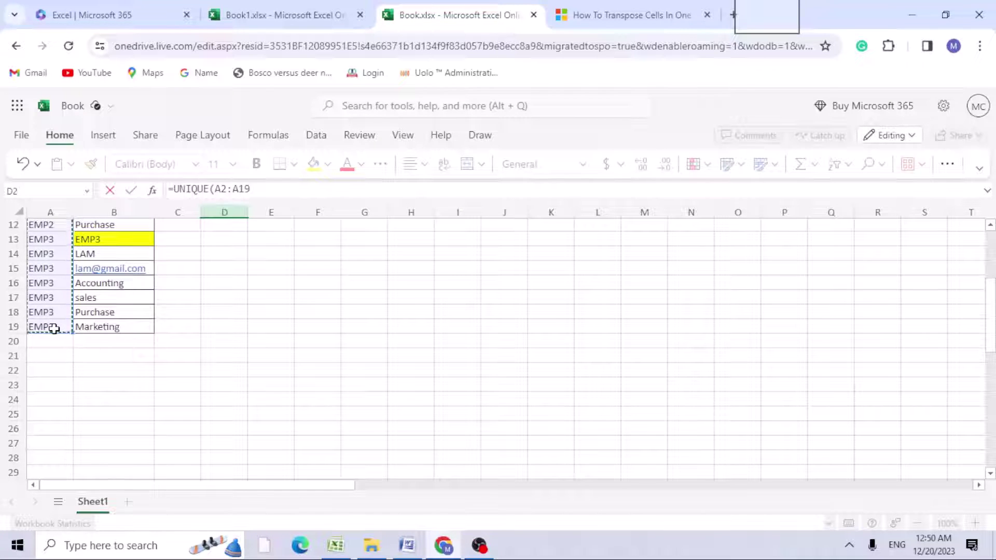
key(F4)
click(279, 189)
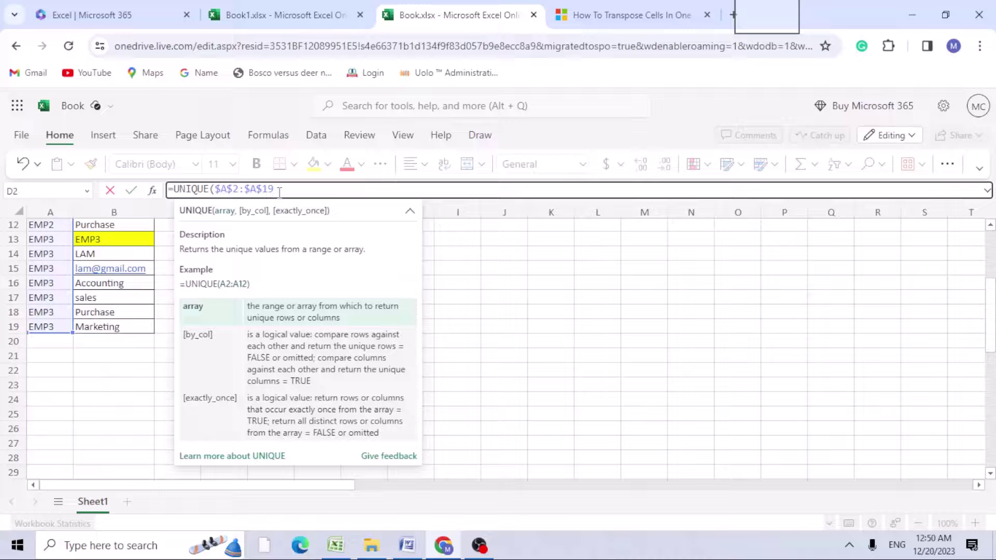
key(Return)
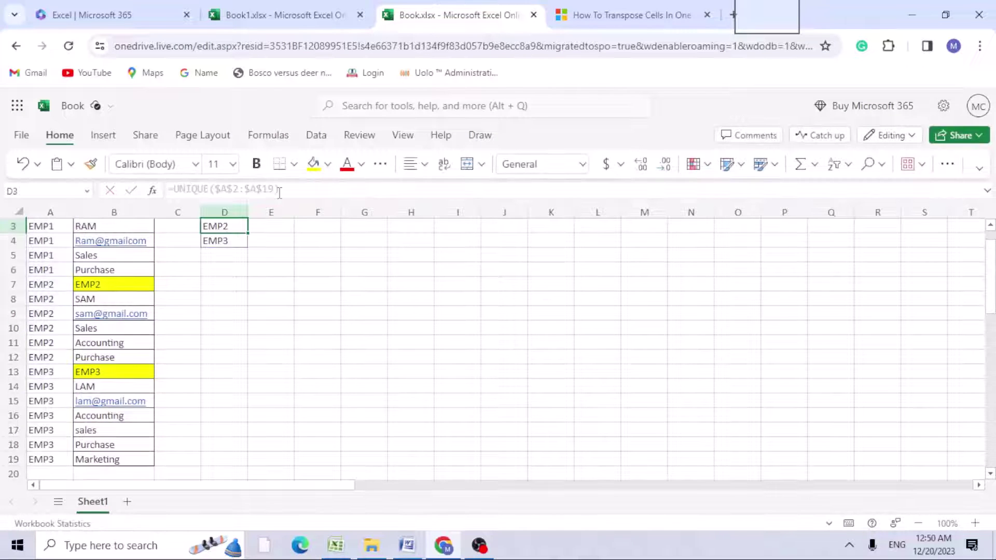
scroll(167, 281, up, 1)
drag(241, 239, 228, 269)
- Start a =TRANSPOSE(FILTER( formula in cell E2
click(264, 240)
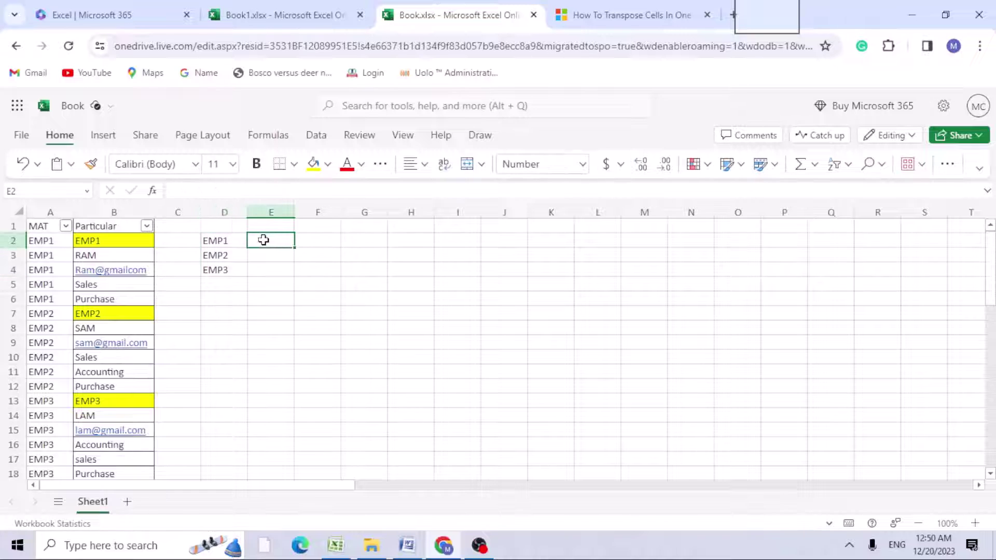
drag(109, 255, 112, 297)
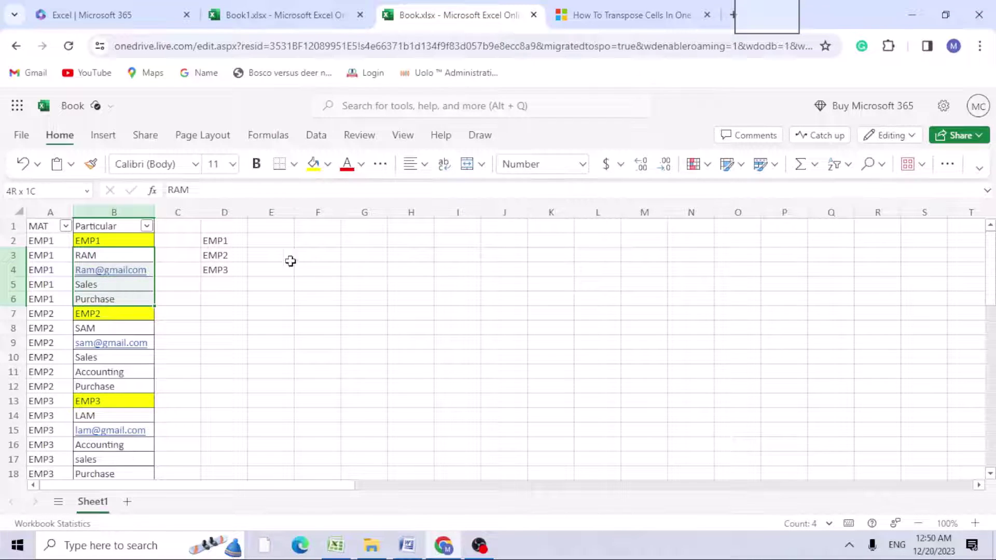
click(276, 240)
text(=)
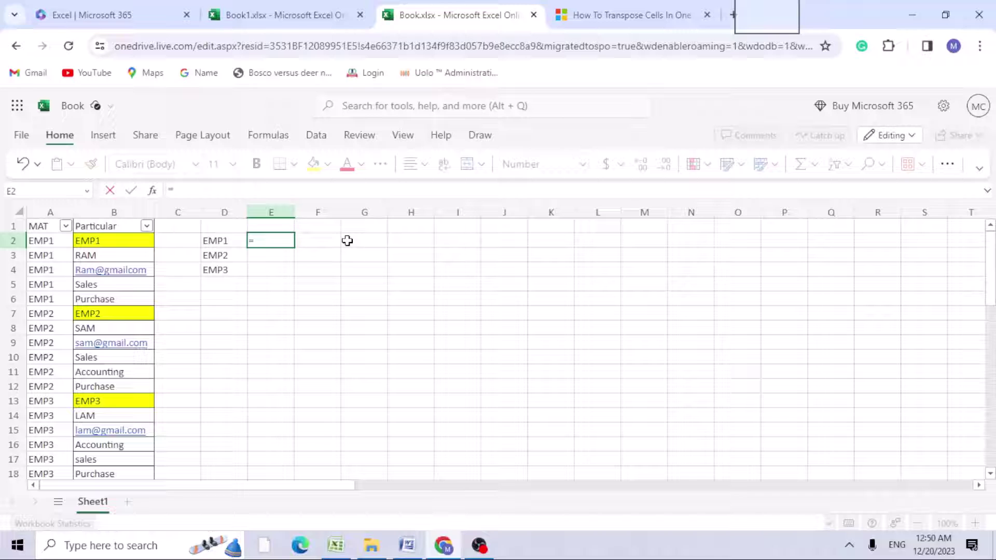
text(TRANSPO)
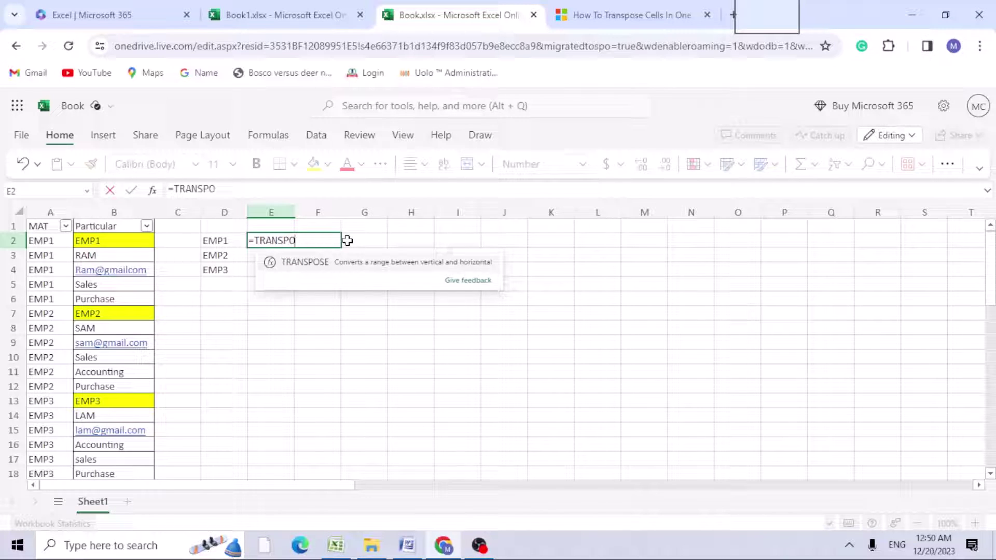
key(BackSpace)
key(BackSpace)
key(BackSpace)
text(SPOSE()
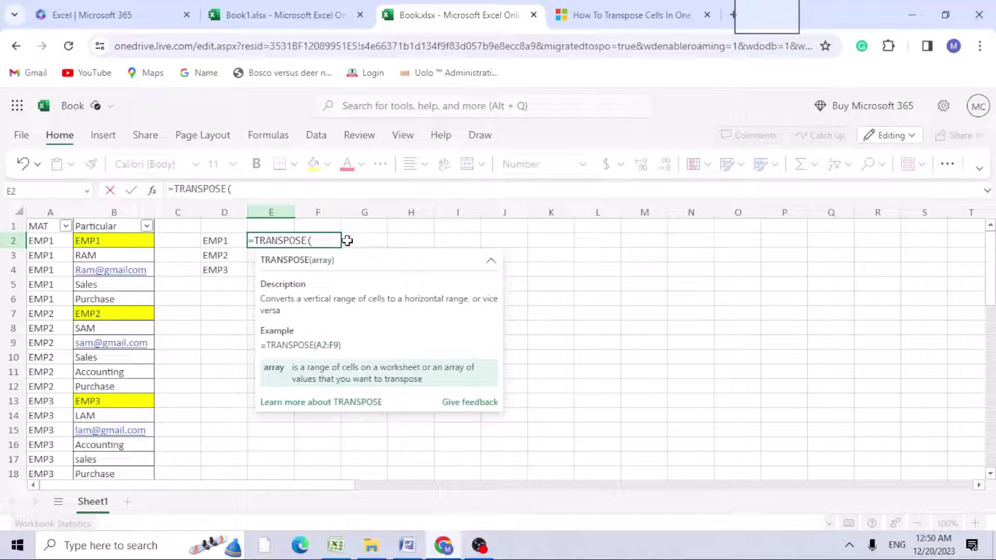
text(FILTER()
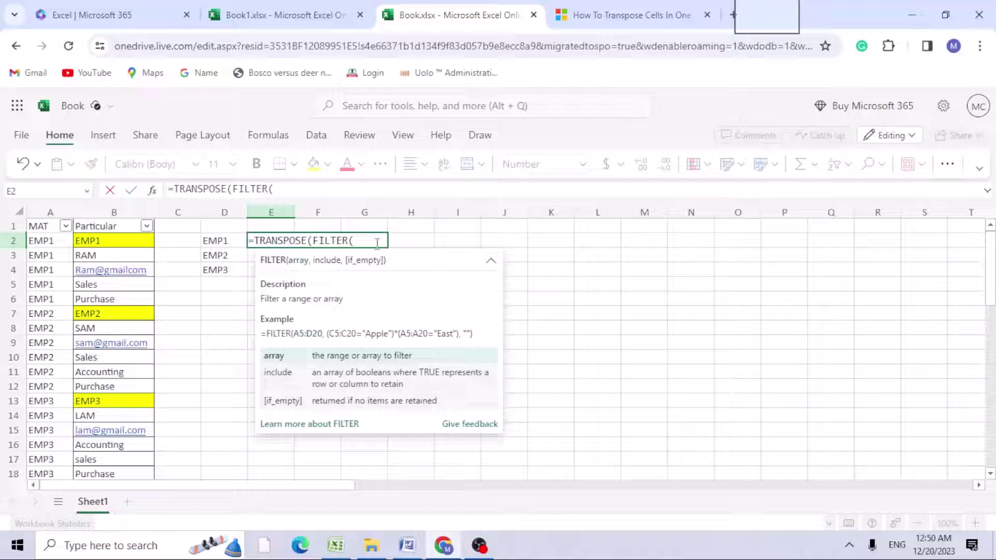
- Add the arguments $B$2:$B$19 and $A$2:$A$19=D2, then enter the unfinished formula
drag(113, 238, 106, 356)
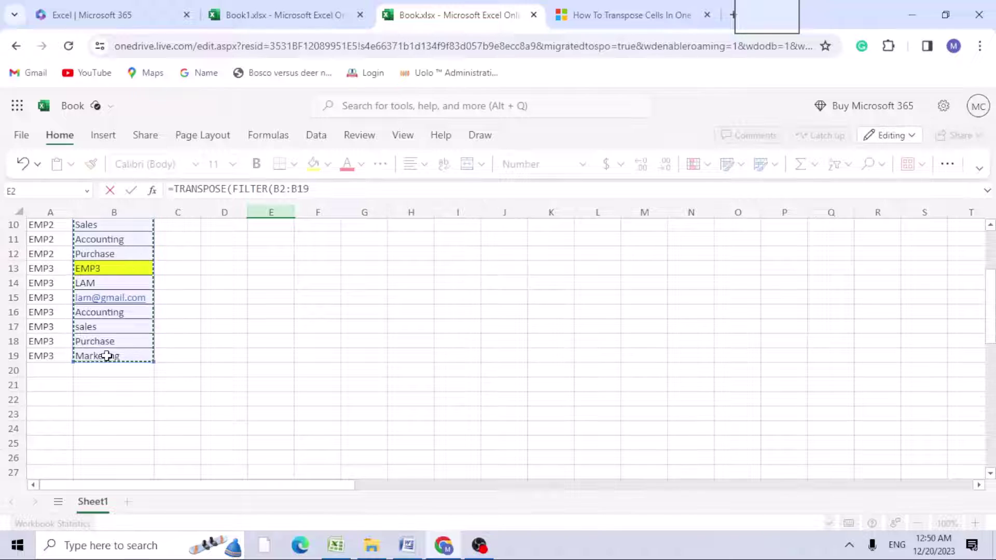
key(F4)
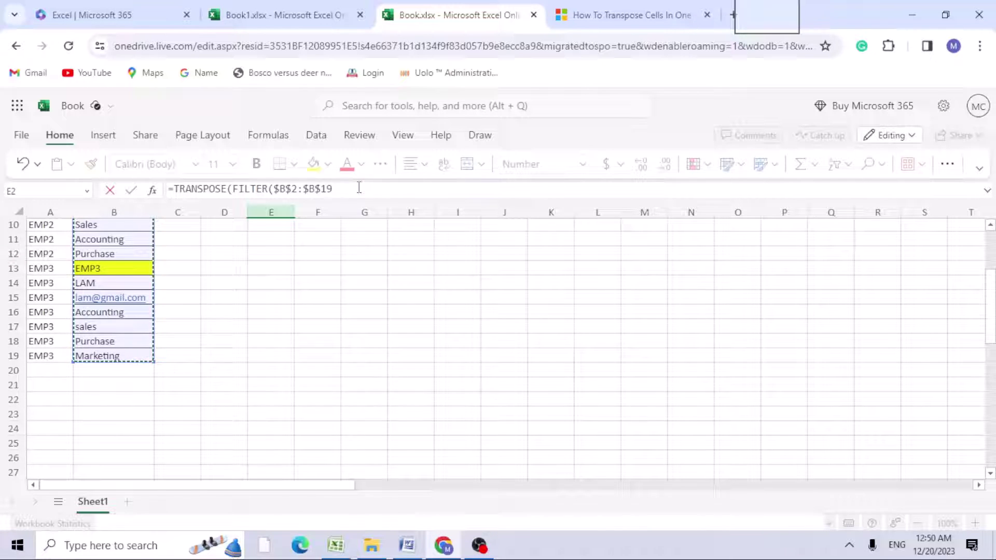
click(357, 186)
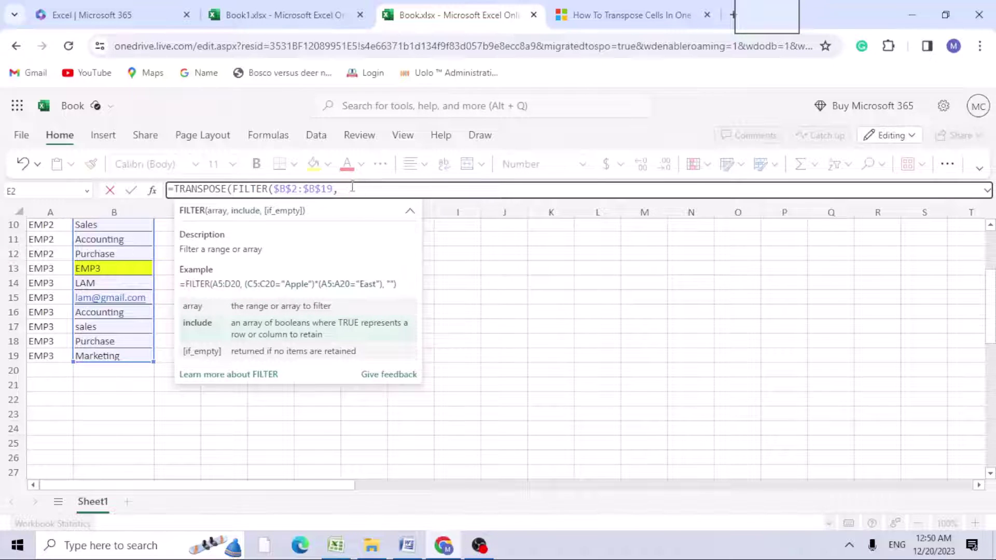
scroll(143, 277, up, 3)
drag(47, 240, 52, 383)
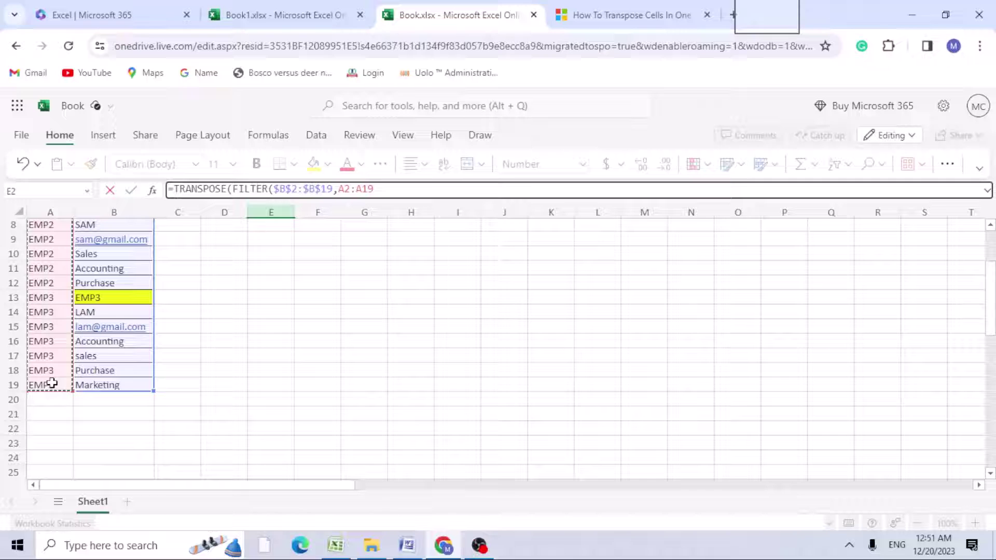
key(F4)
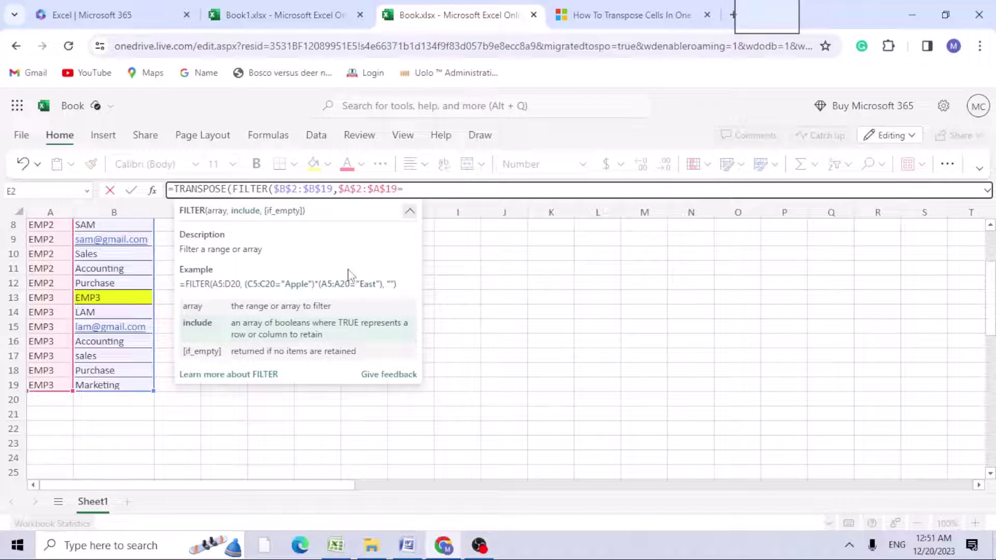
scroll(52, 254, up, 3)
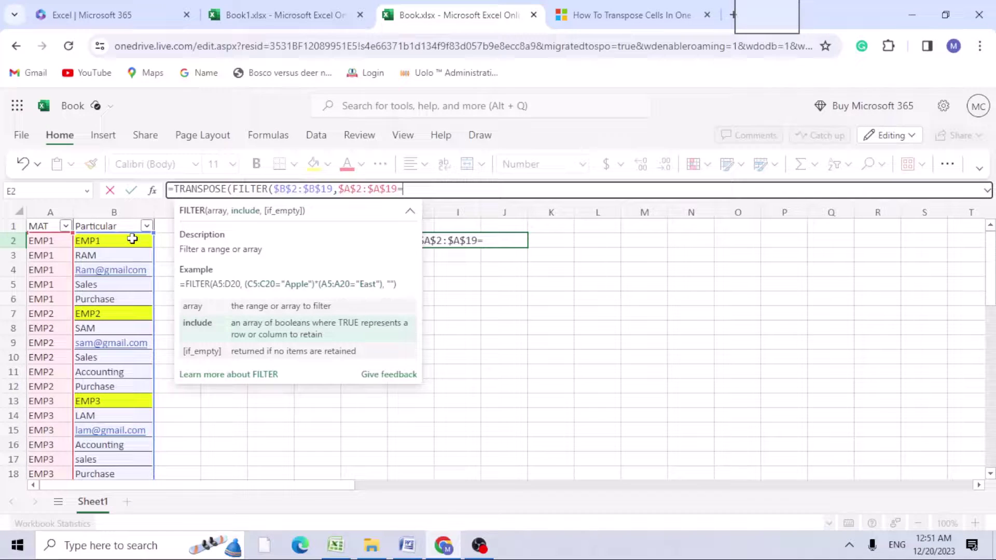
text(D)
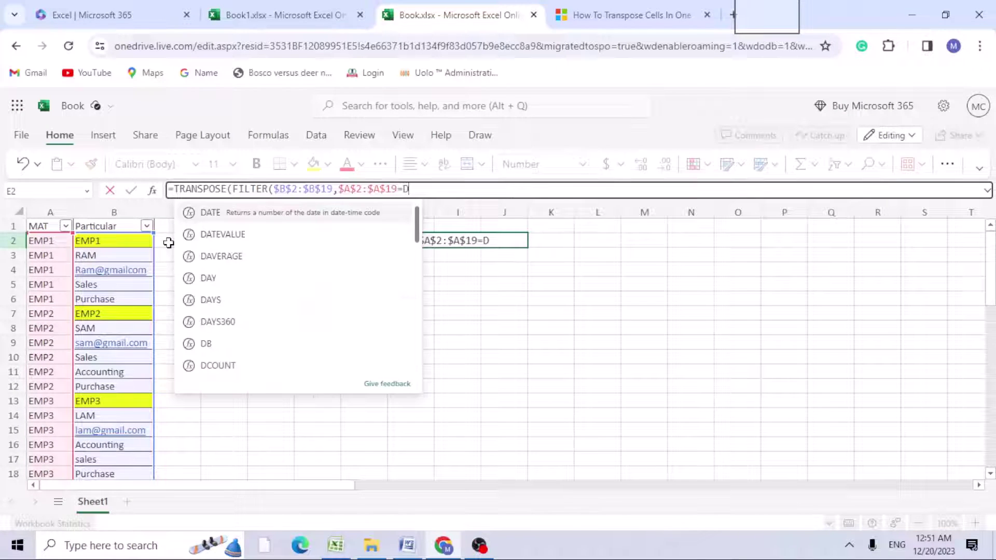
text(2)
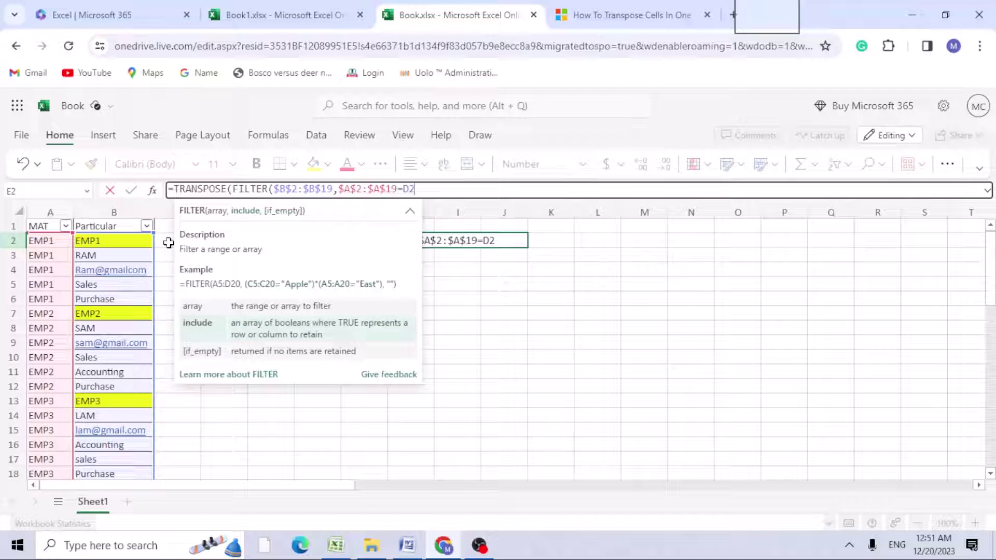
key(Return)
- Close E2's formula with two parentheses so EMP1's code, name, e-mail and departments spill to I2
click(280, 242)
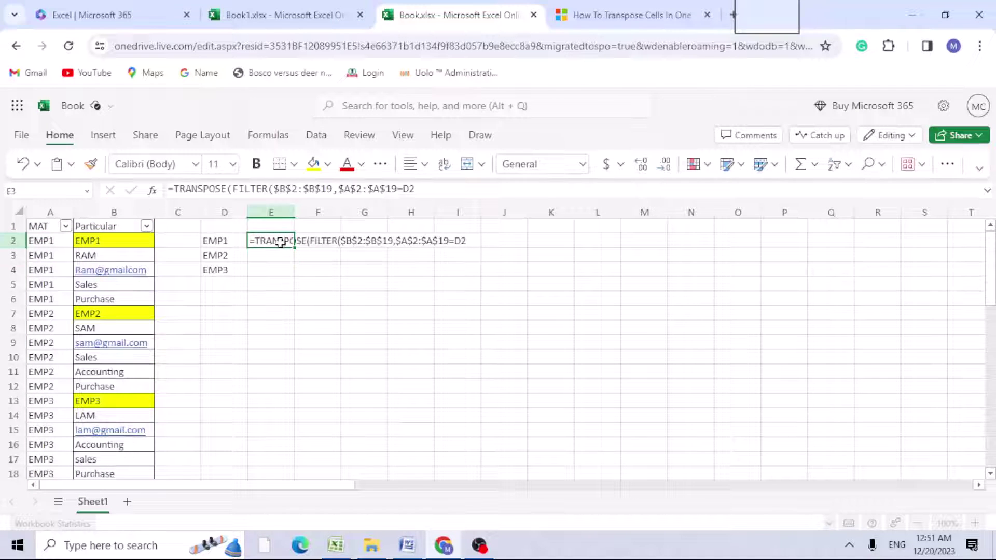
click(222, 240)
double_click(269, 242)
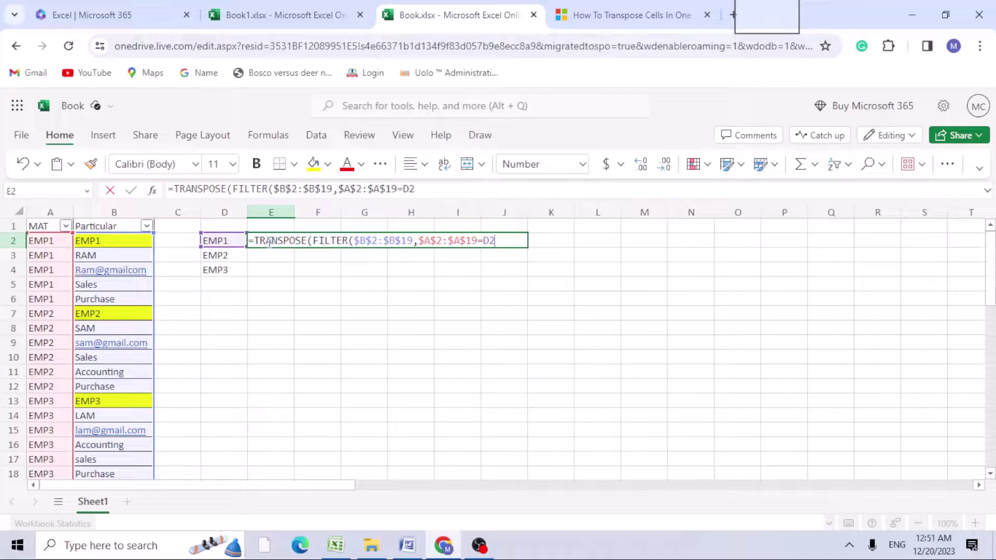
click(505, 240)
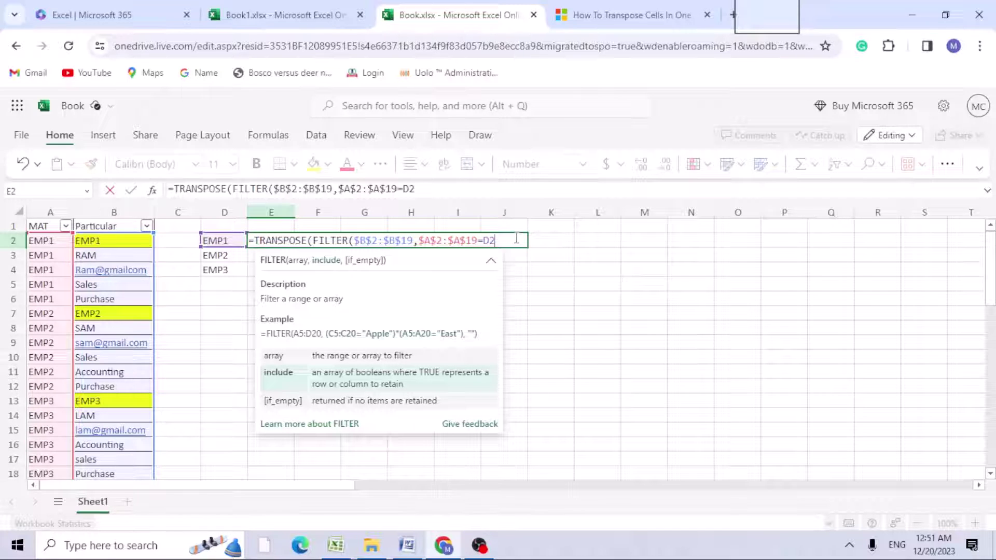
text()))
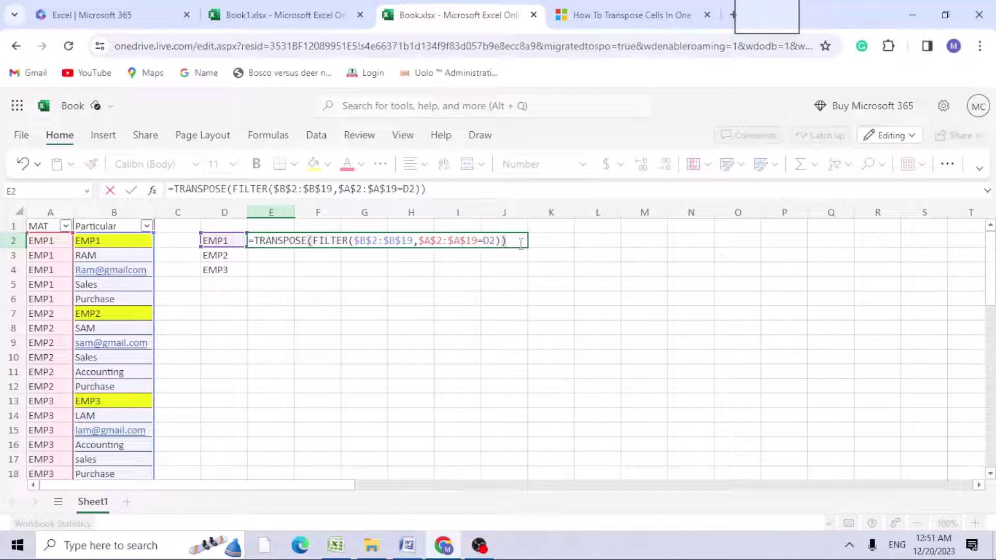
key(Return)
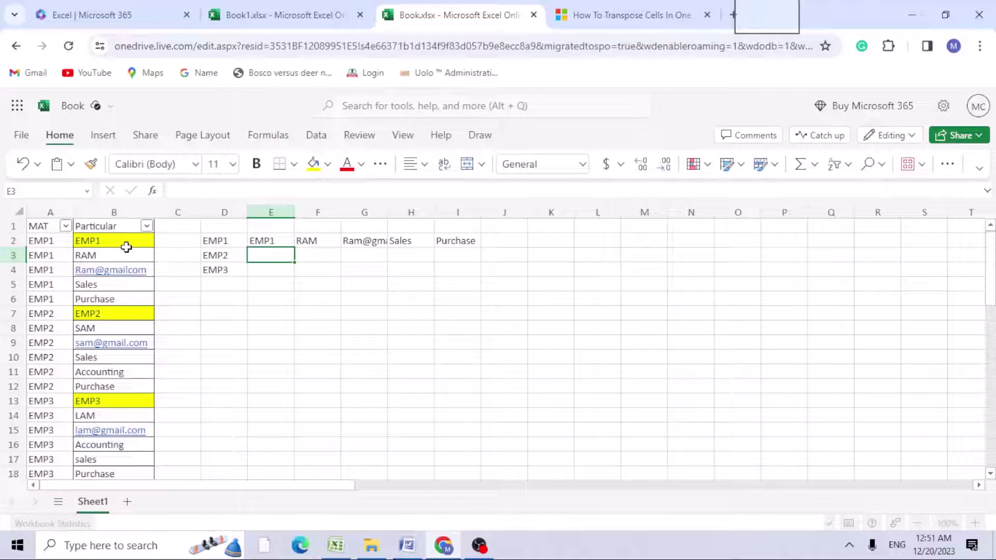
- Fill the TRANSPOSE(FILTER) formula from E2 down through E2:I4 with Ctrl+D
click(273, 241)
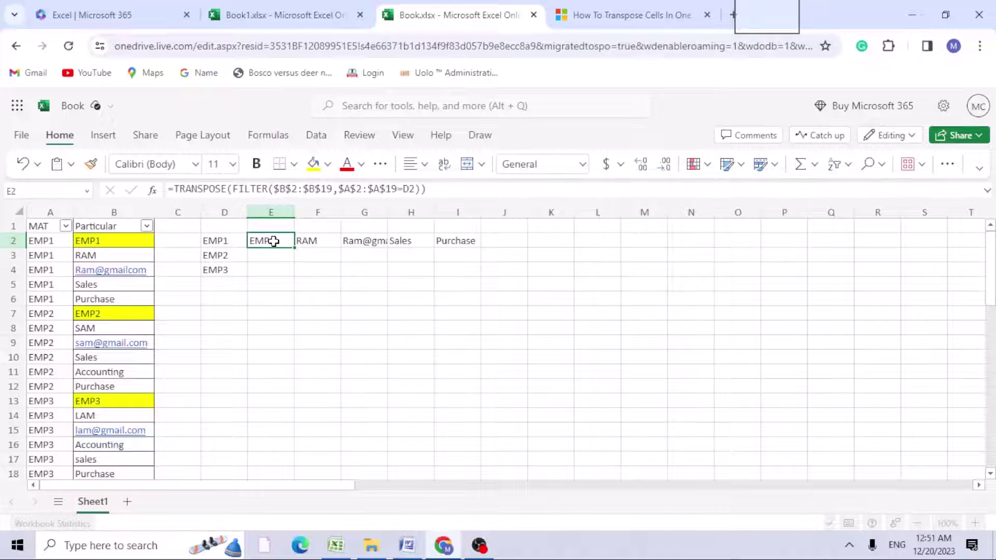
drag(274, 241, 381, 240)
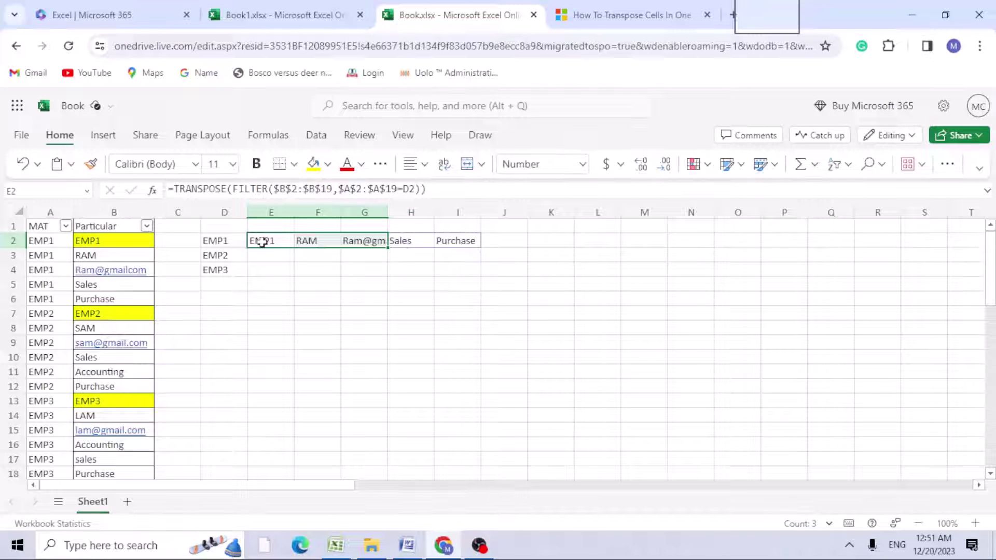
drag(262, 240, 452, 264)
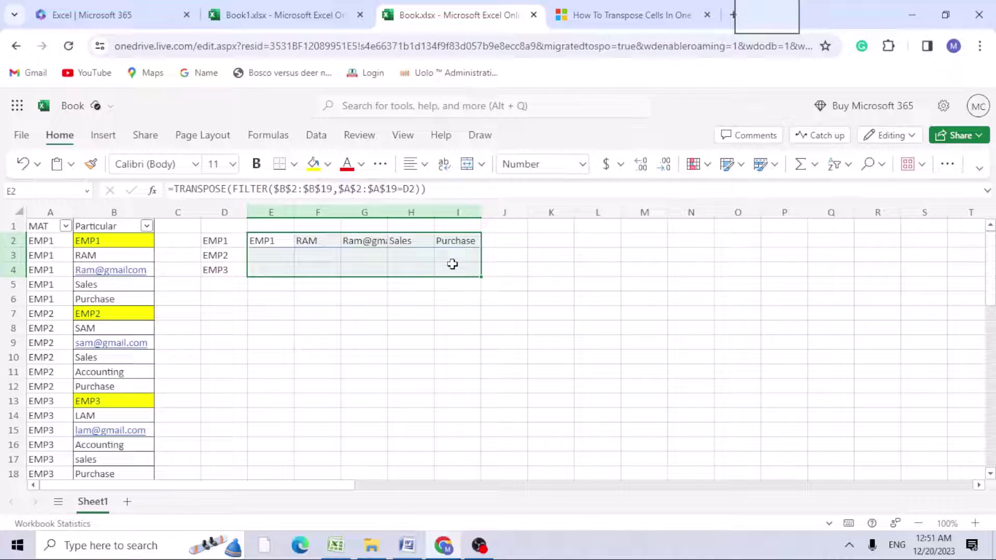
key(ctrl+d)
- Check EMP2's and EMP3's spilled departments in rows 3 and 4 against column B
click(457, 299)
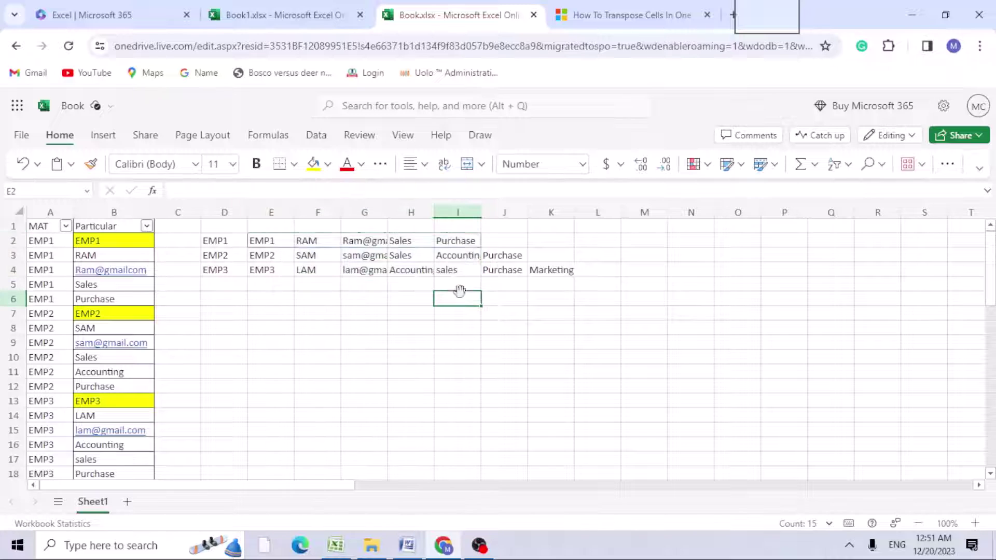
click(501, 257)
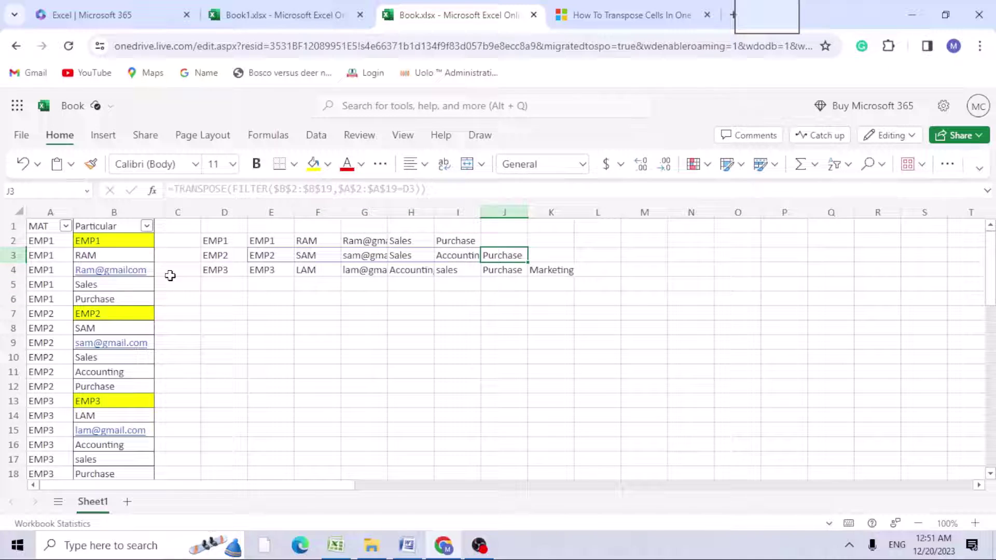
drag(413, 254, 506, 254)
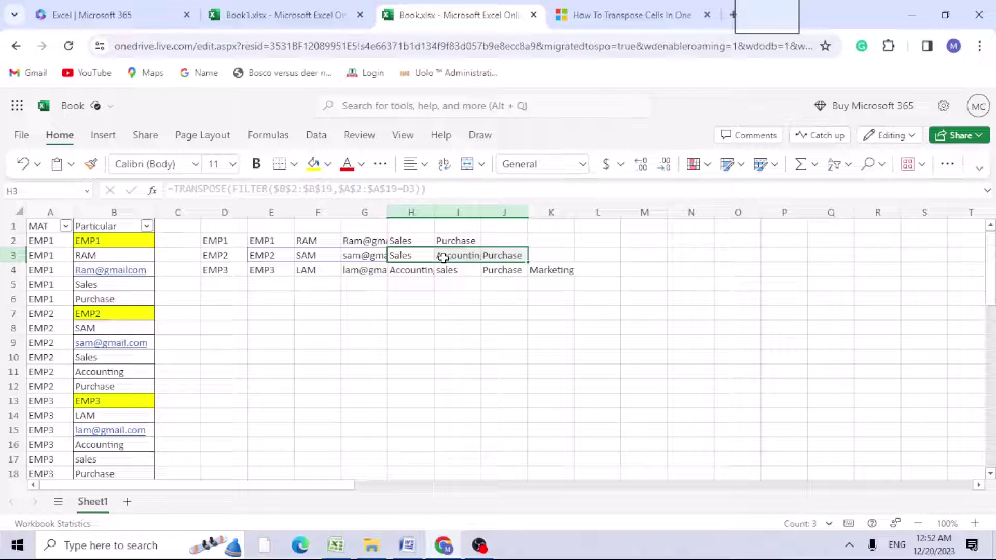
drag(106, 359, 115, 385)
drag(500, 255, 363, 256)
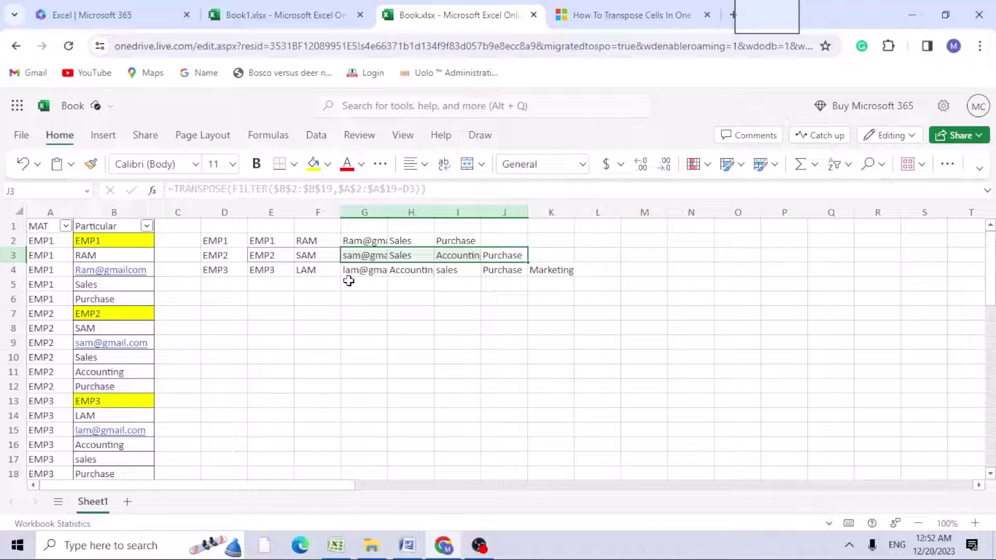
scroll(130, 400, down, 3)
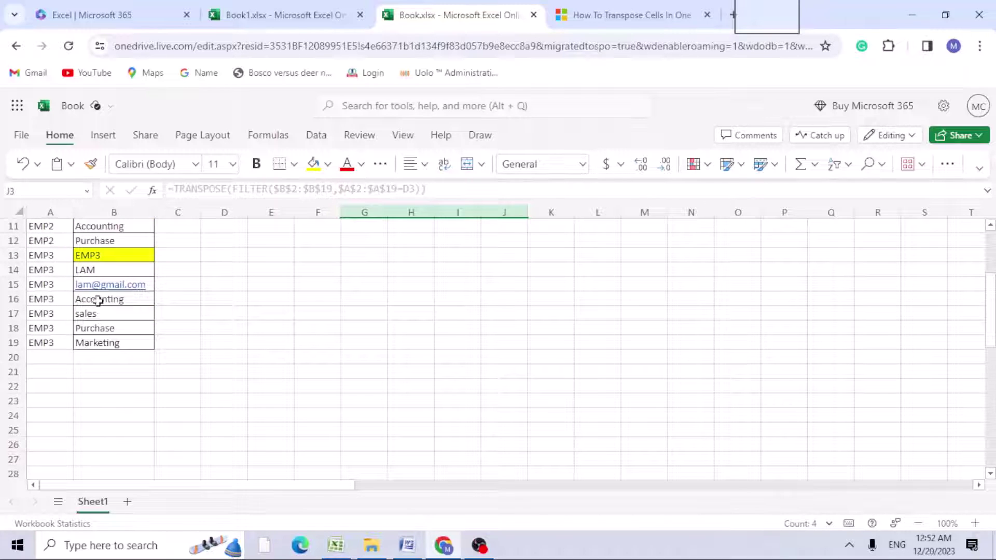
drag(99, 301, 102, 341)
scroll(386, 316, up, 3)
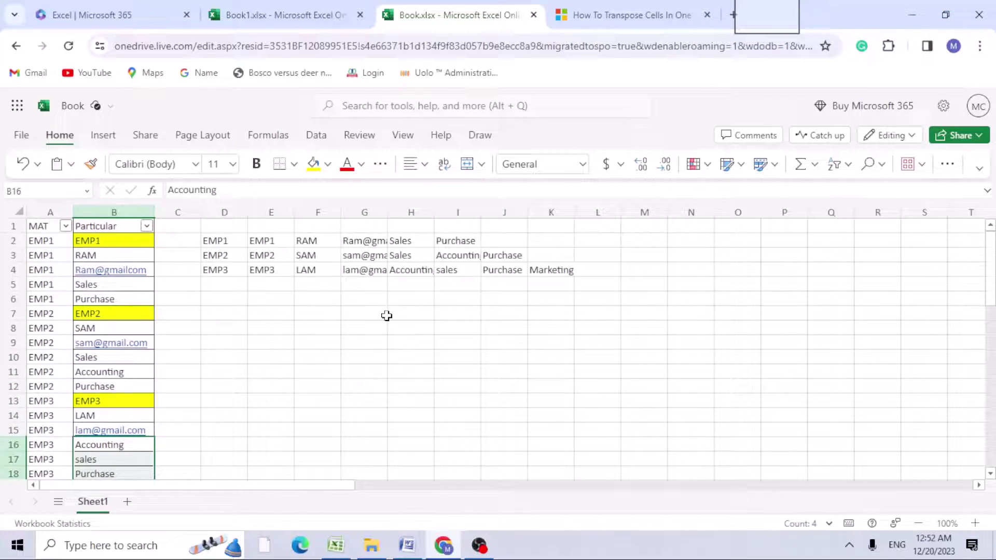
drag(410, 270, 539, 270)
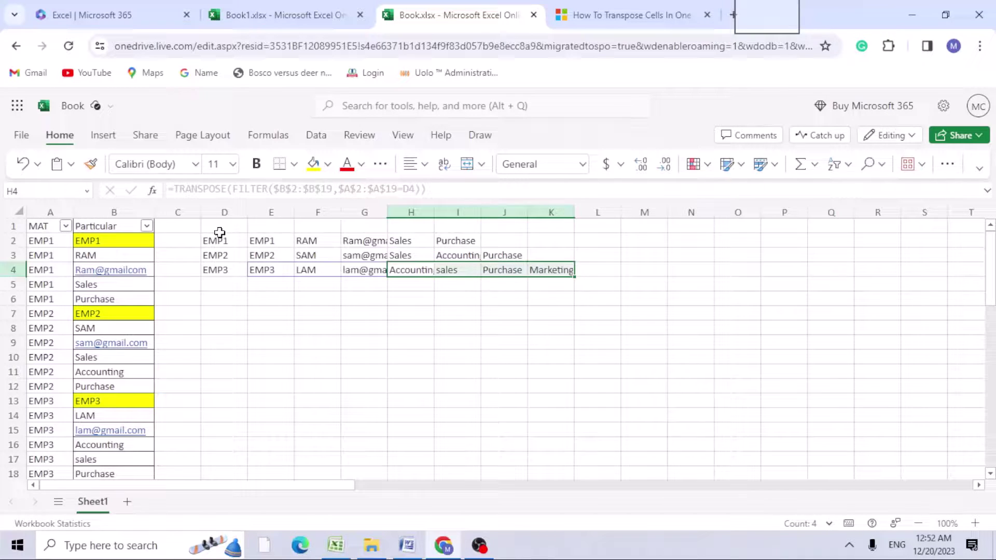
- Type the headers Emp NO and nAME in E1 and F1
click(282, 229)
text(emP)
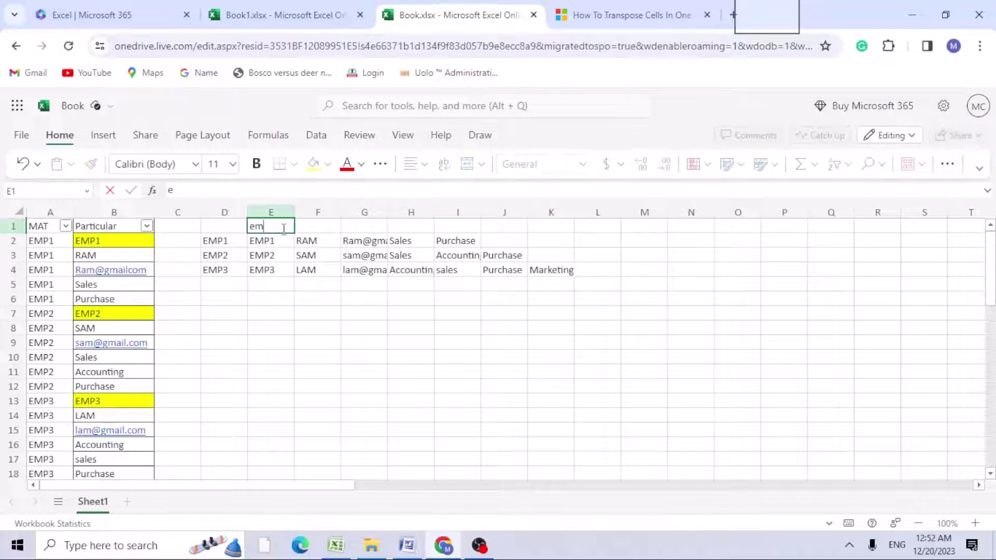
key(BackSpace)
key(BackSpace)
key(BackSpace)
text(E)
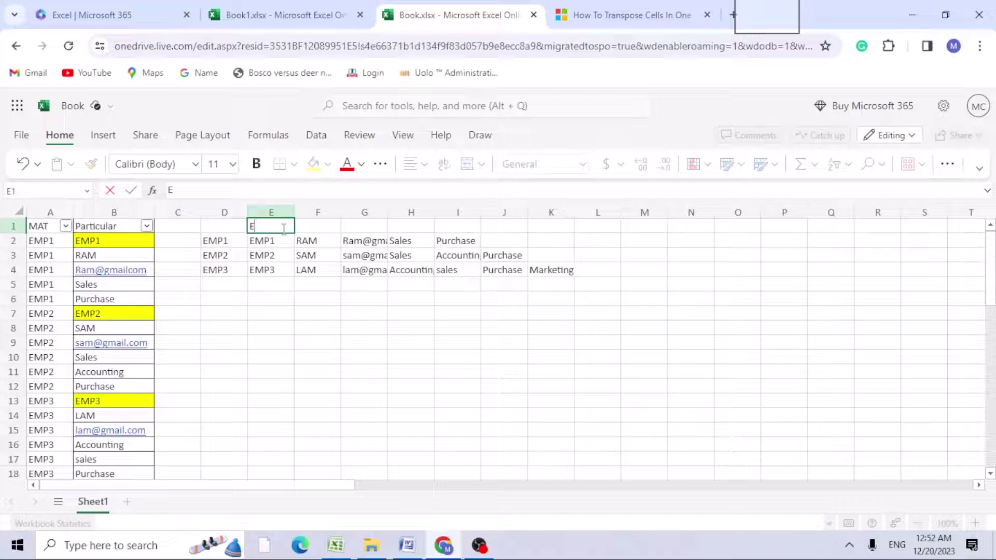
text(mp NO)
key(Tab)
text(nAME)
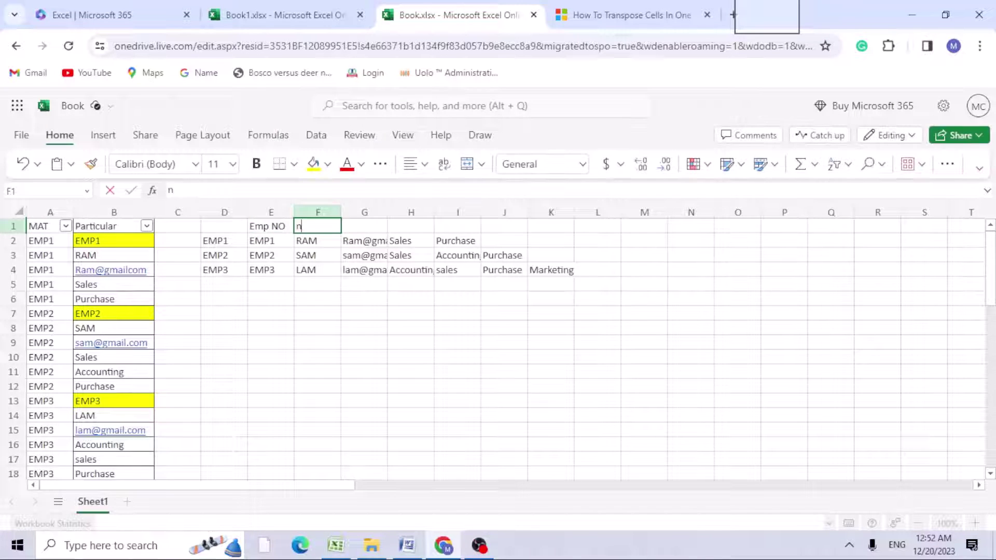
key(Tab)
click(318, 226)
text(nAME)
key(Tab)
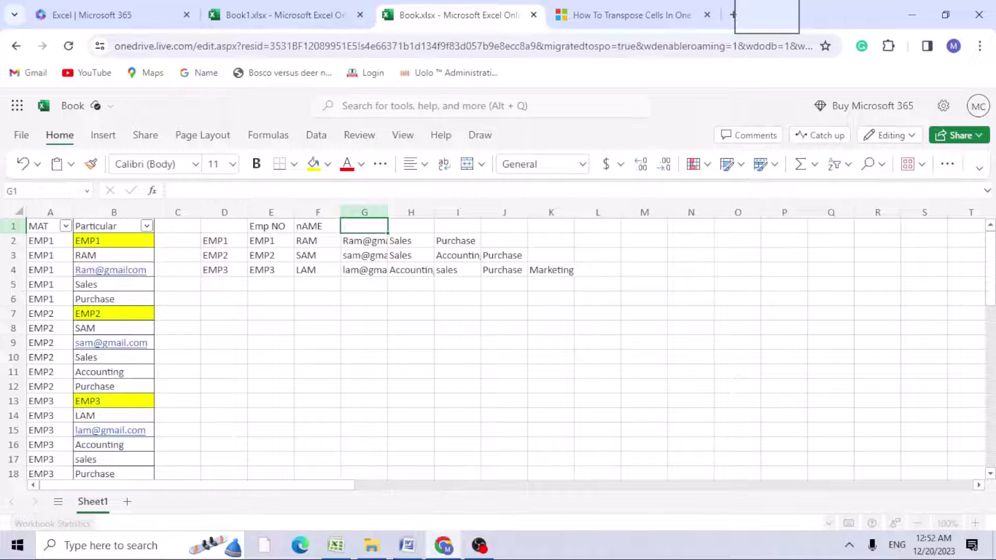
- Add headers GMAIL, dEPART1, Depart2, Depart3 and Depart4 across G1:K1
text(GMAIL)
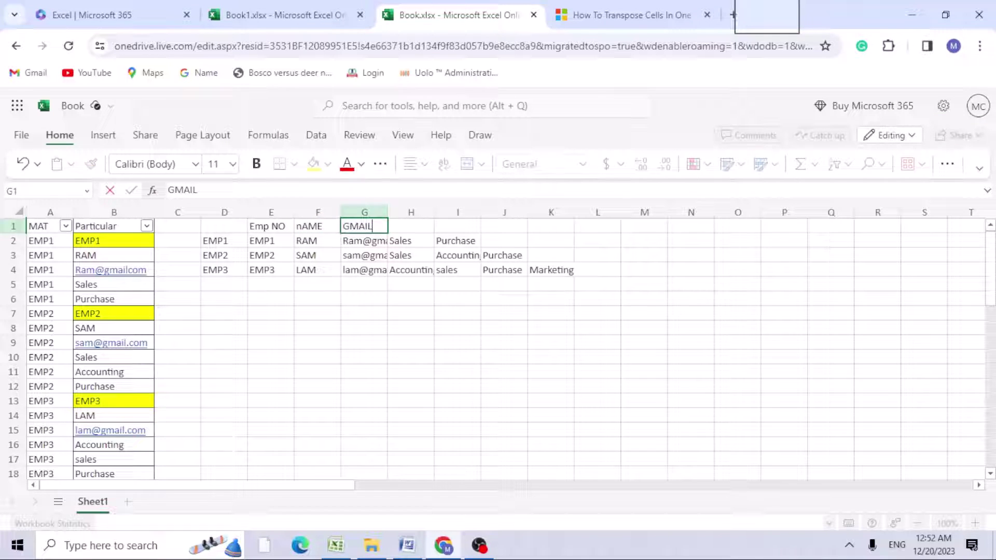
key(Tab)
text(dEP)
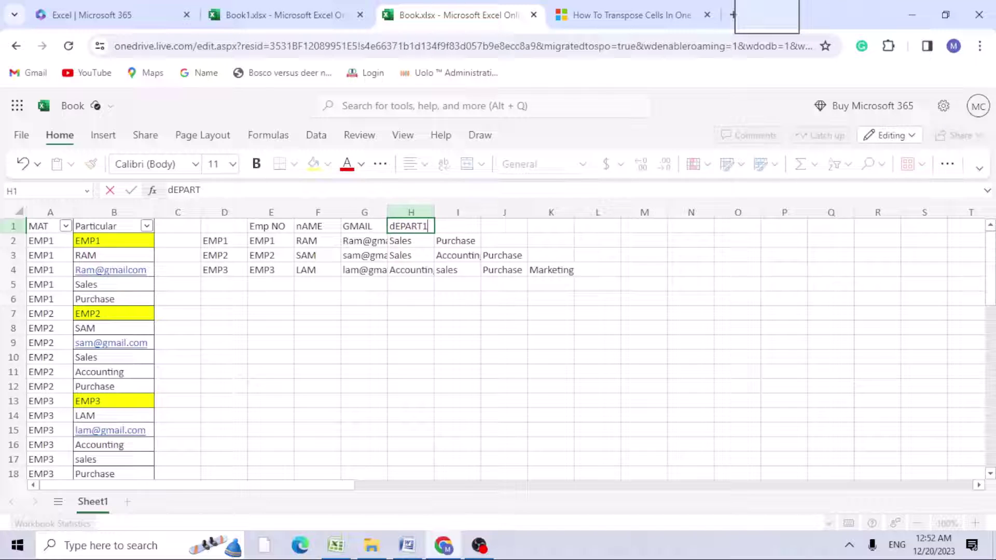
key(Tab)
text(Depar)
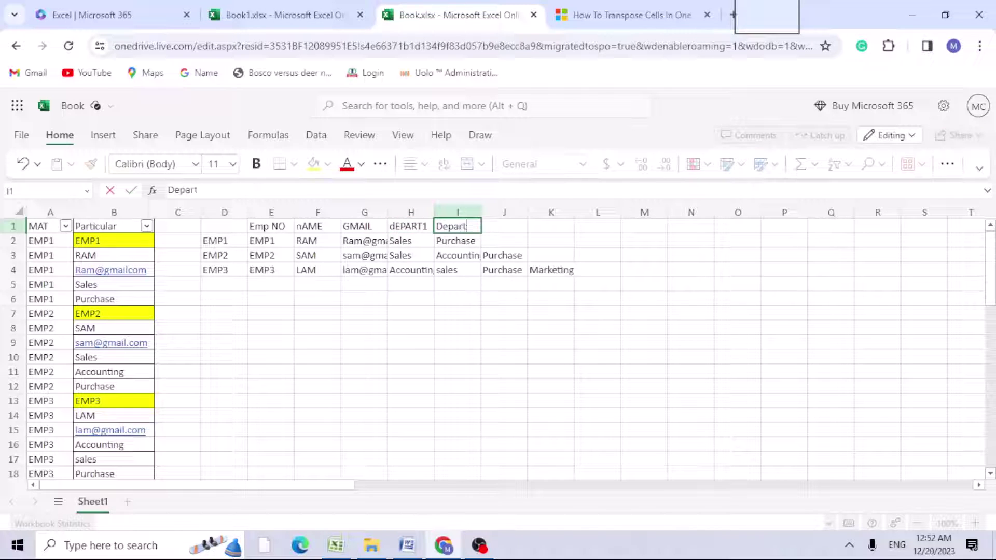
key(Tab)
text(Dep)
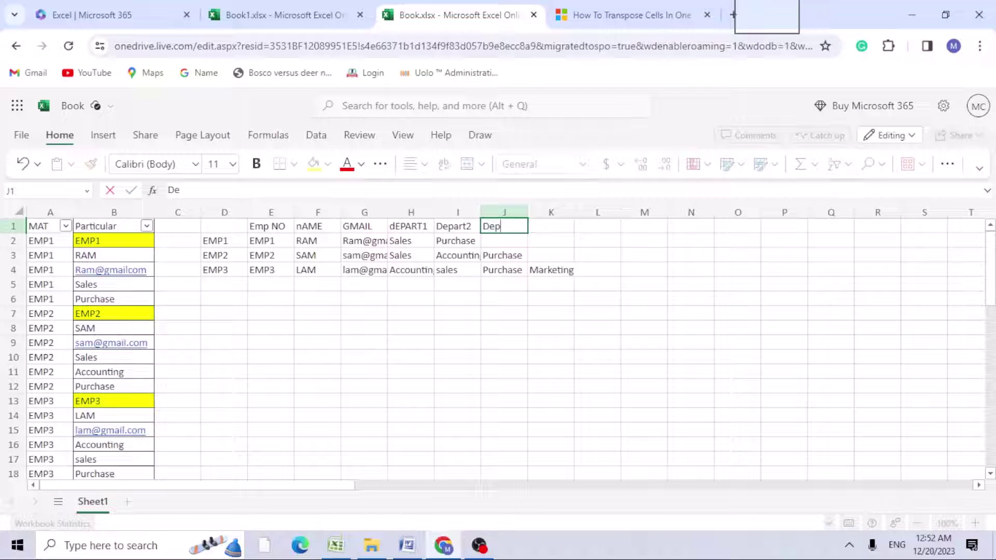
key(Tab)
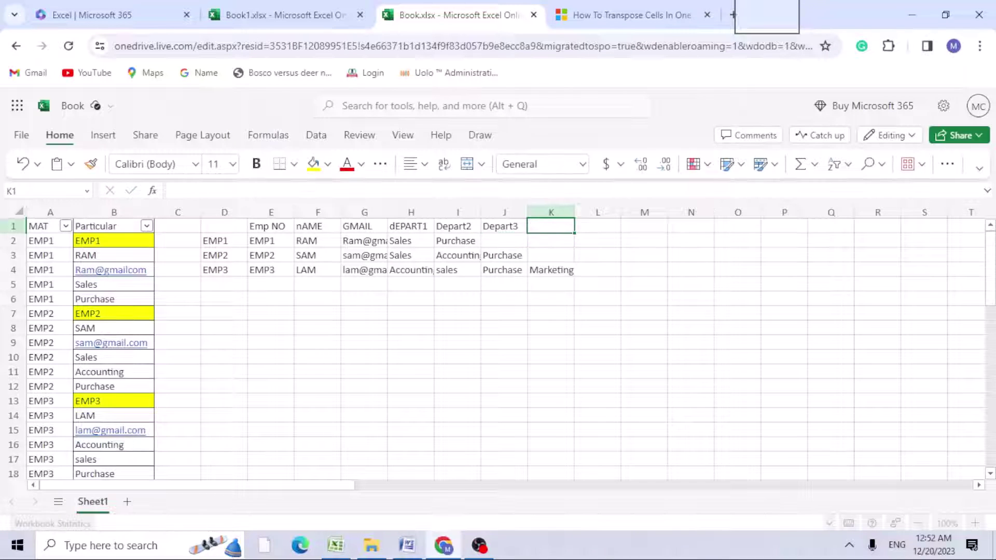
text(Depo)
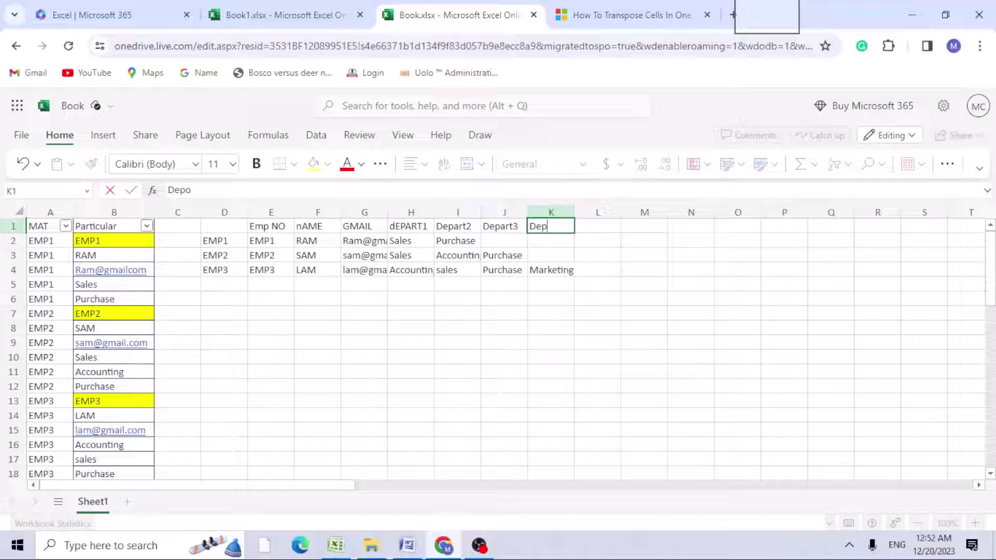
key(Return)
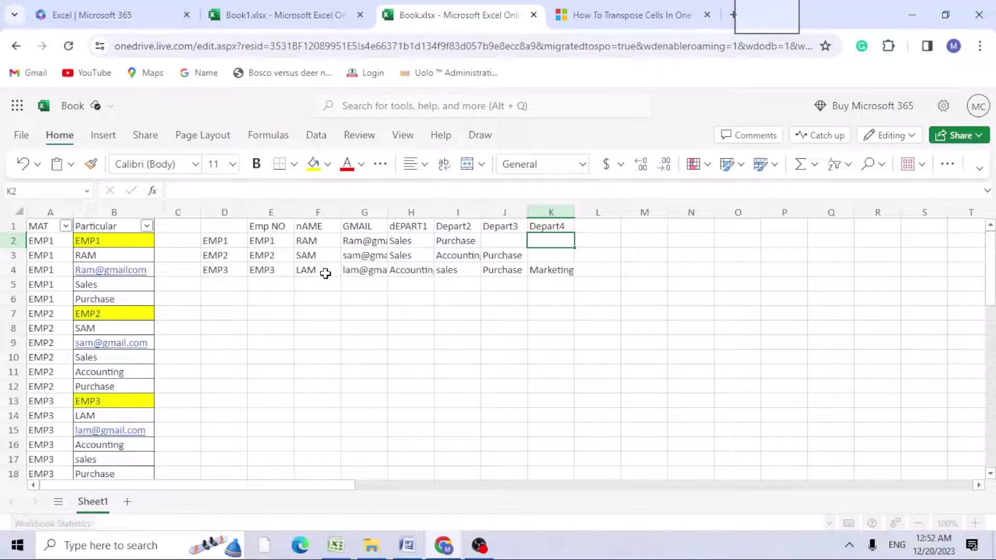
- Apply All Borders to every cell of the E1:K4 table
click(414, 271)
drag(418, 271, 564, 269)
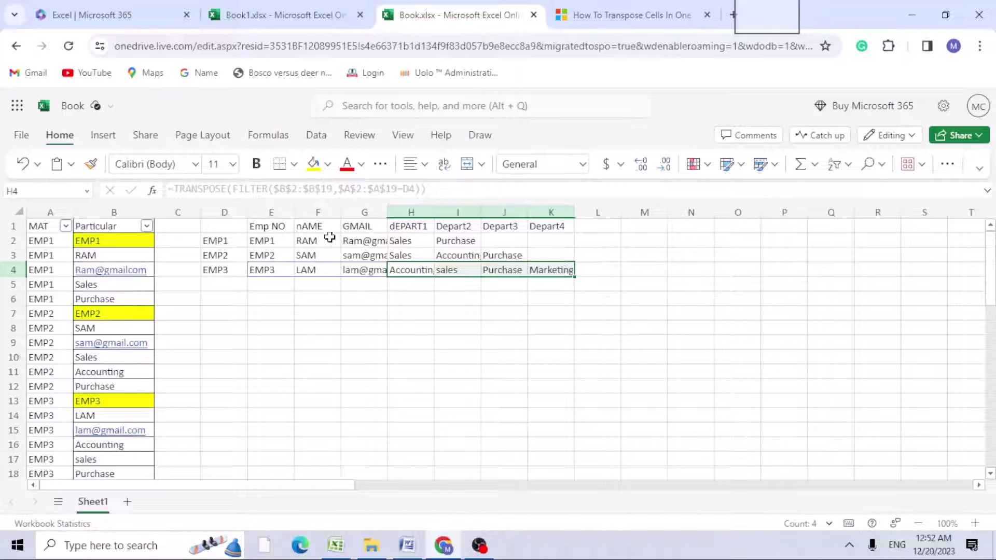
drag(263, 228, 543, 271)
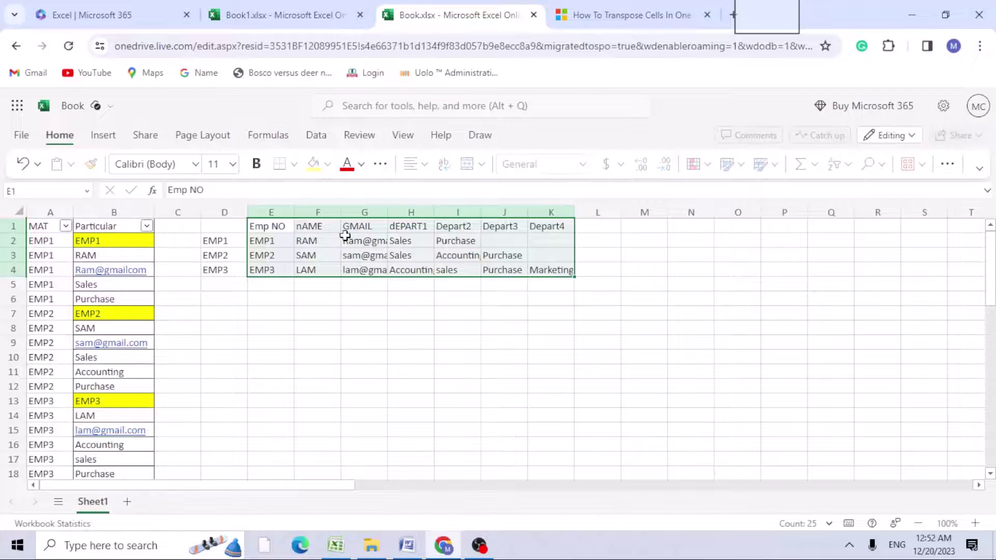
click(294, 163)
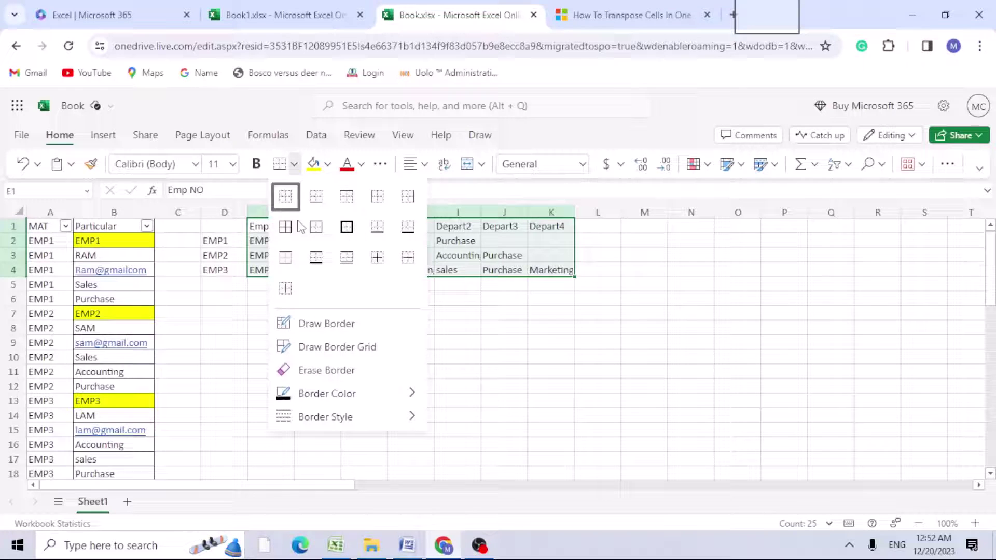
click(285, 227)
- Fill the E1:K1 header row yellow
drag(263, 231, 529, 227)
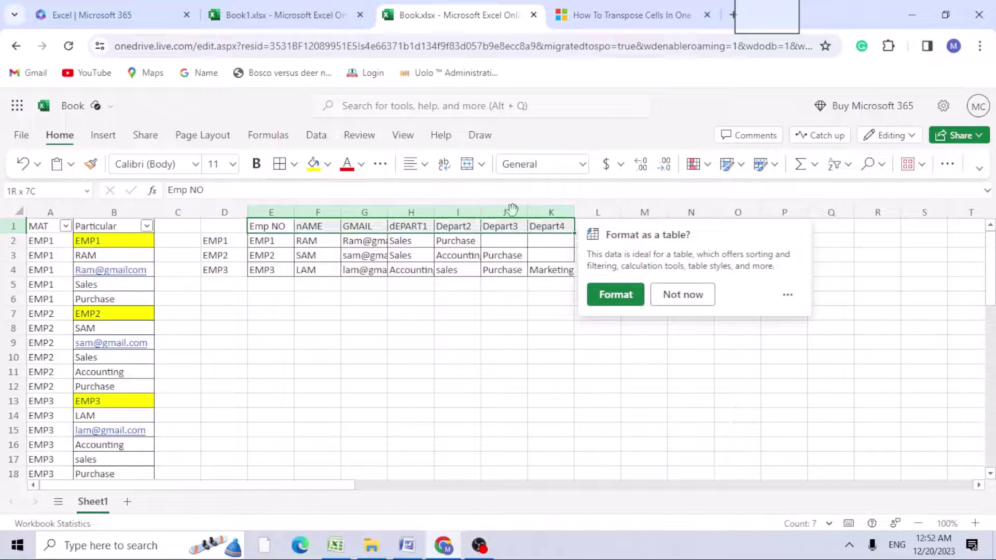
click(314, 164)
click(415, 309)
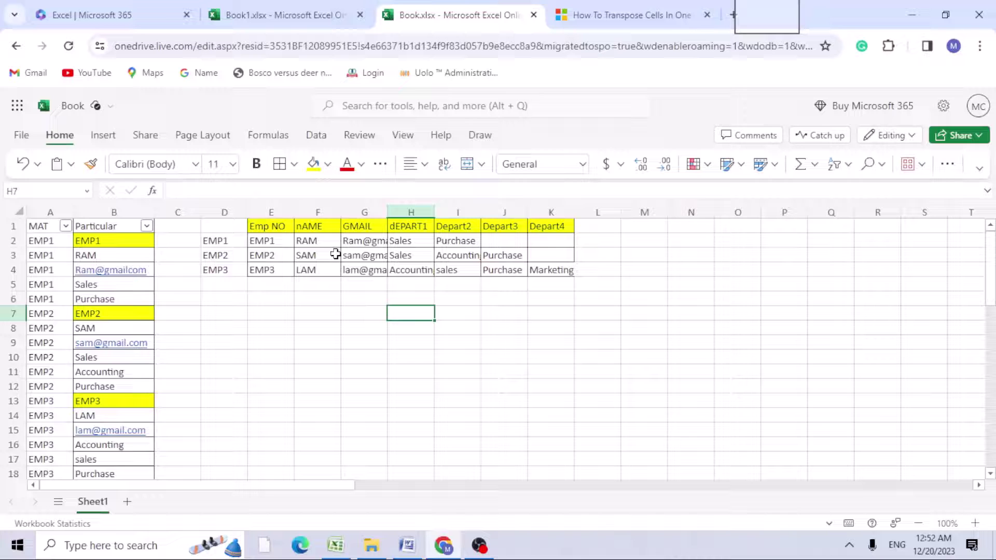
- Autofit column G to the full Gmail addresses, then review the UNIQUE and transpose formulas
drag(262, 245, 541, 245)
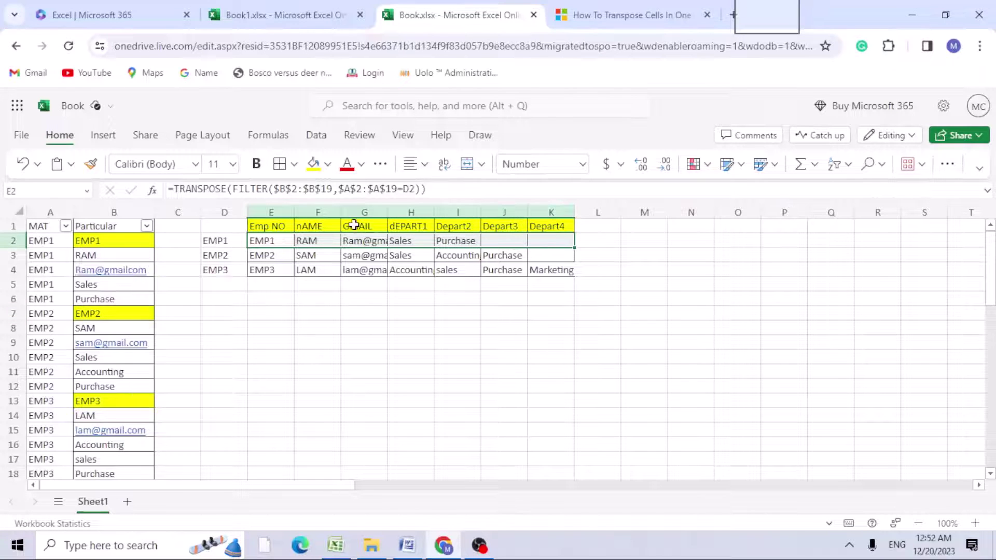
double_click(387, 212)
click(497, 254)
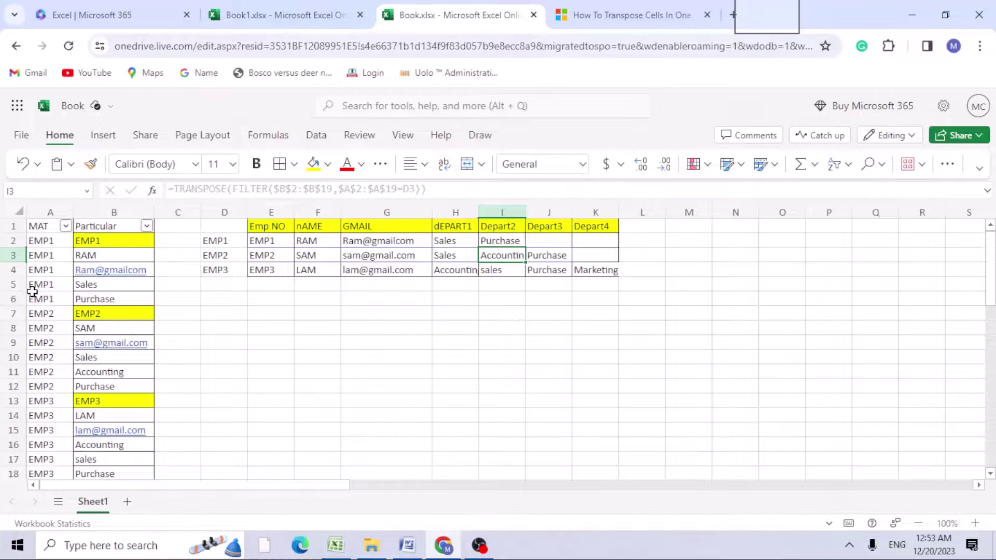
scroll(41, 306, down, 5)
scroll(54, 317, up, 5)
click(228, 243)
click(282, 239)
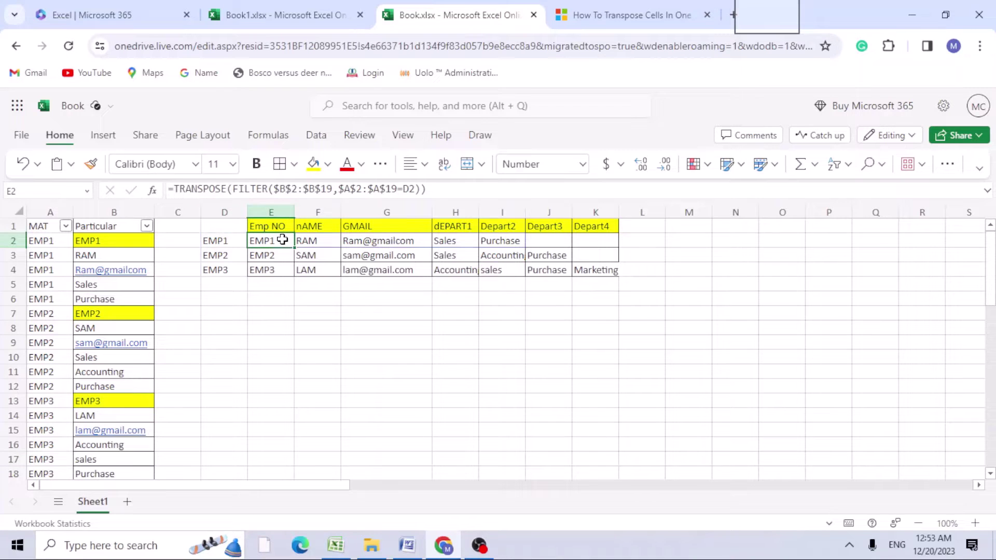